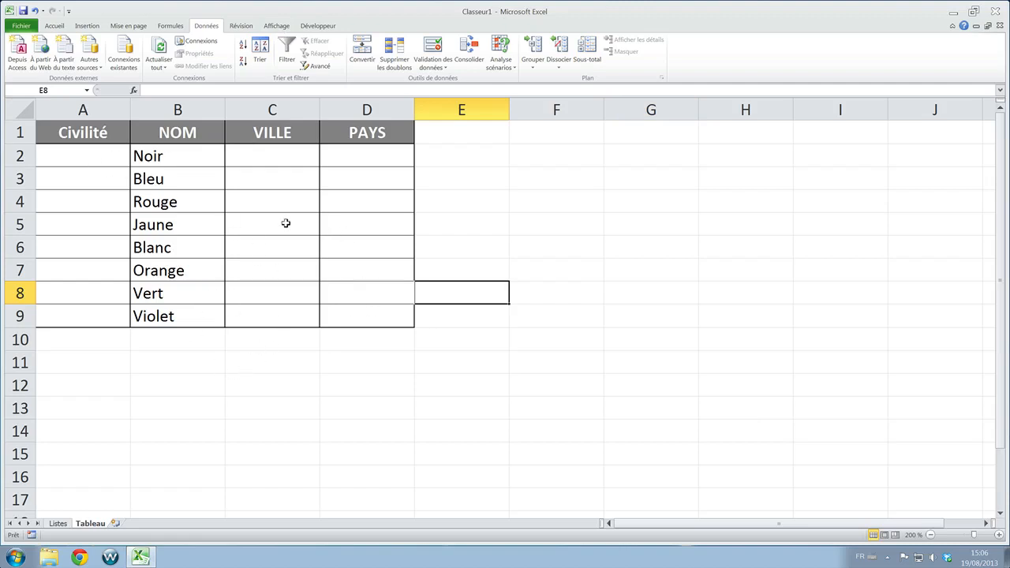
# - Examine the Civilité, NOM, VILLE and PAYS columns of the Tableau sheet and the empty Civilité cells
pyautogui.moveTo(90, 136); pyautogui.dragTo(101, 284)
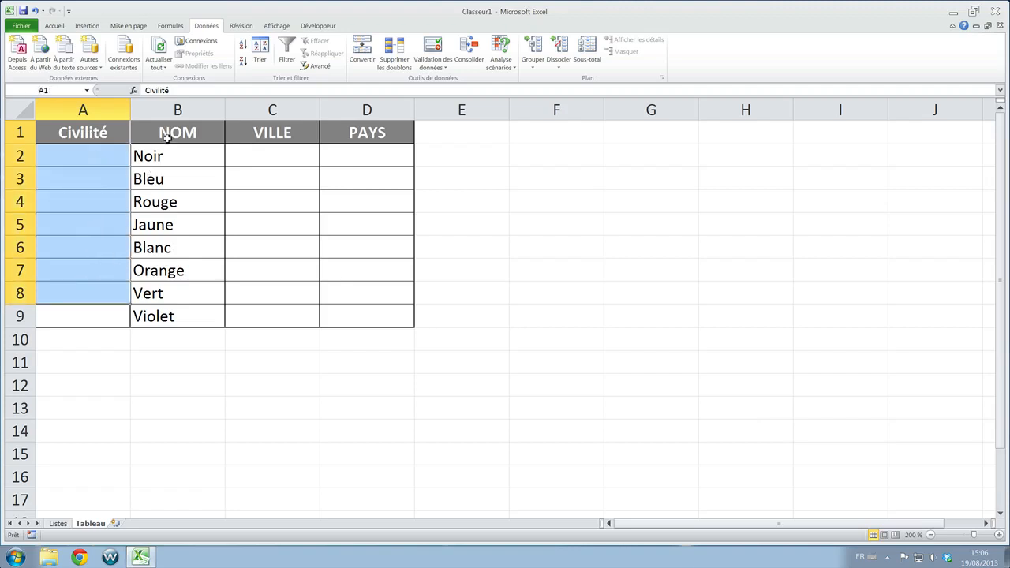
pyautogui.moveTo(166, 132); pyautogui.dragTo(188, 314)
pyautogui.moveTo(253, 128); pyautogui.dragTo(268, 295)
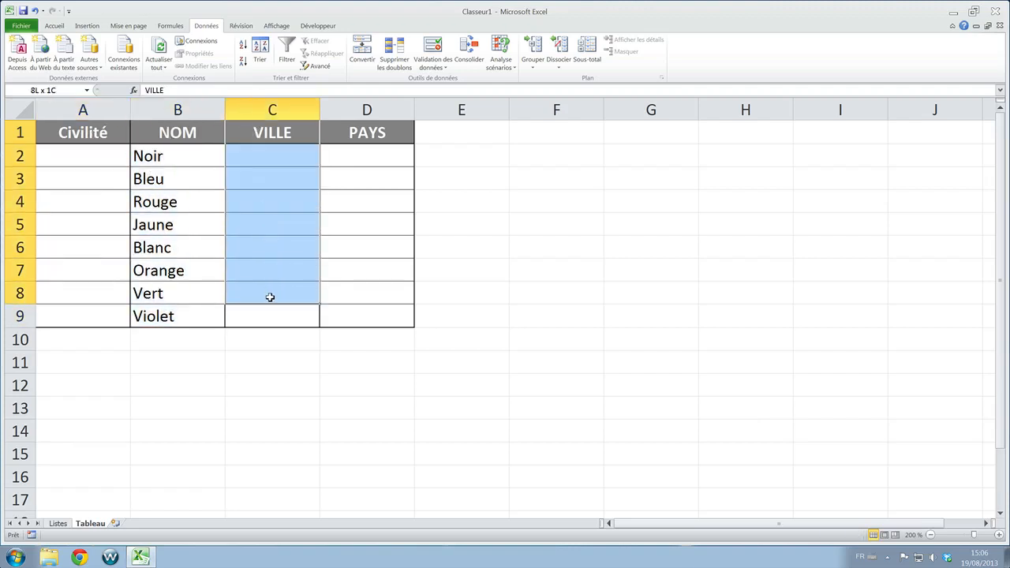
pyautogui.moveTo(354, 138); pyautogui.dragTo(349, 284)
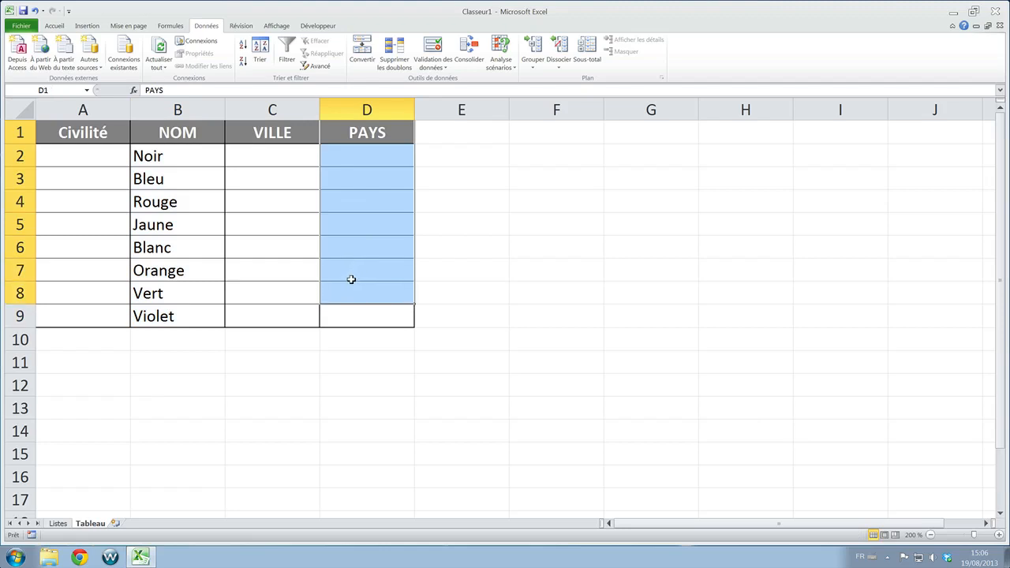
pyautogui.press('Return')
pyautogui.click(273, 338)
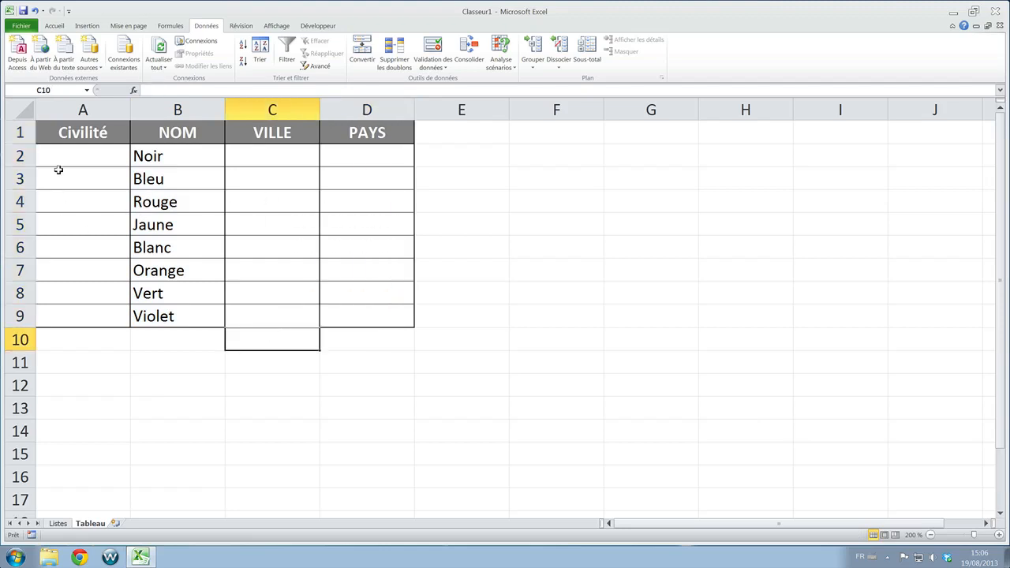
pyautogui.click(67, 158)
pyautogui.click(77, 201)
pyautogui.click(83, 251)
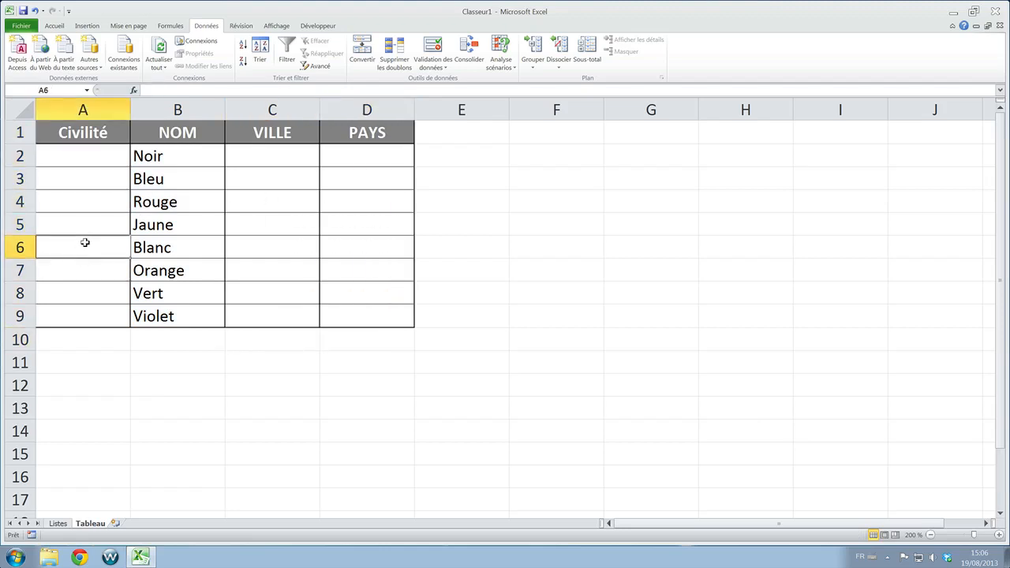
pyautogui.click(83, 206)
pyautogui.click(83, 182)
pyautogui.click(92, 160)
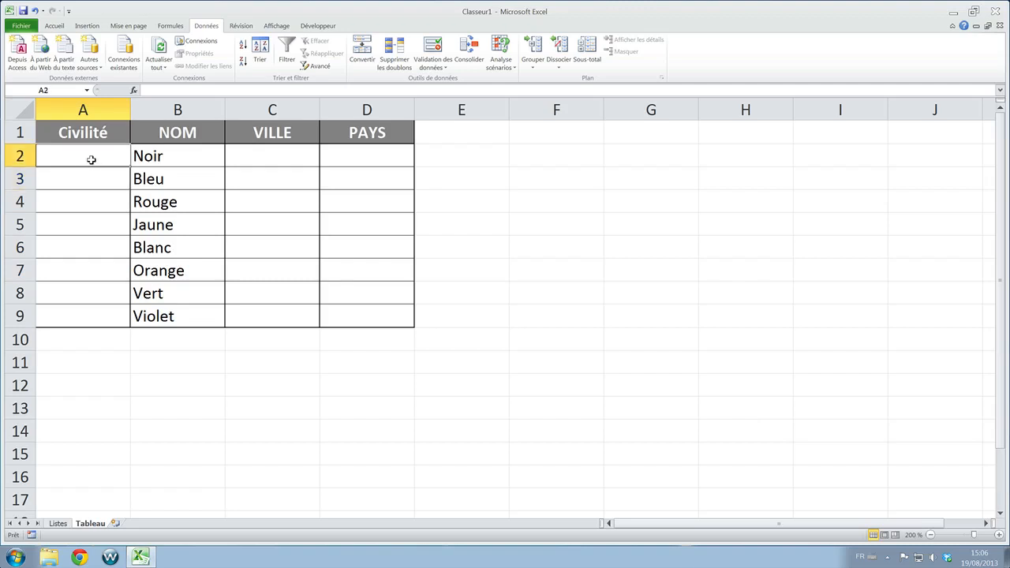
pyautogui.write('vxvdf')
pyautogui.press('BackSpace')
pyautogui.press('BackSpace')
pyautogui.press('BackSpace')
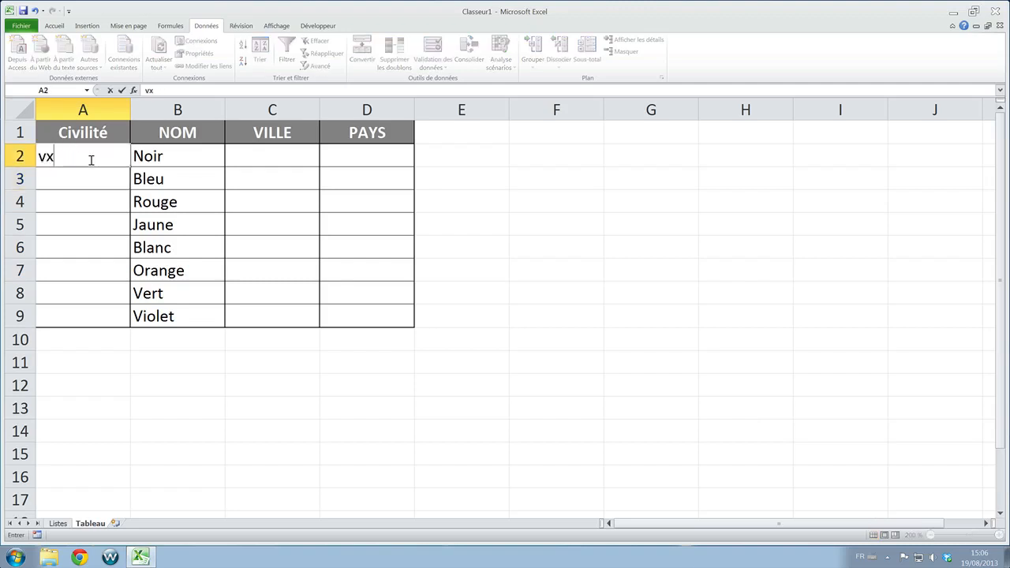
pyautogui.press('BackSpace')
pyautogui.press('BackSpace')
# - Review the source lists on the Listes sheet against the Tableau sheet, checking each entry of the CIVILITE list
pyautogui.click(58, 524)
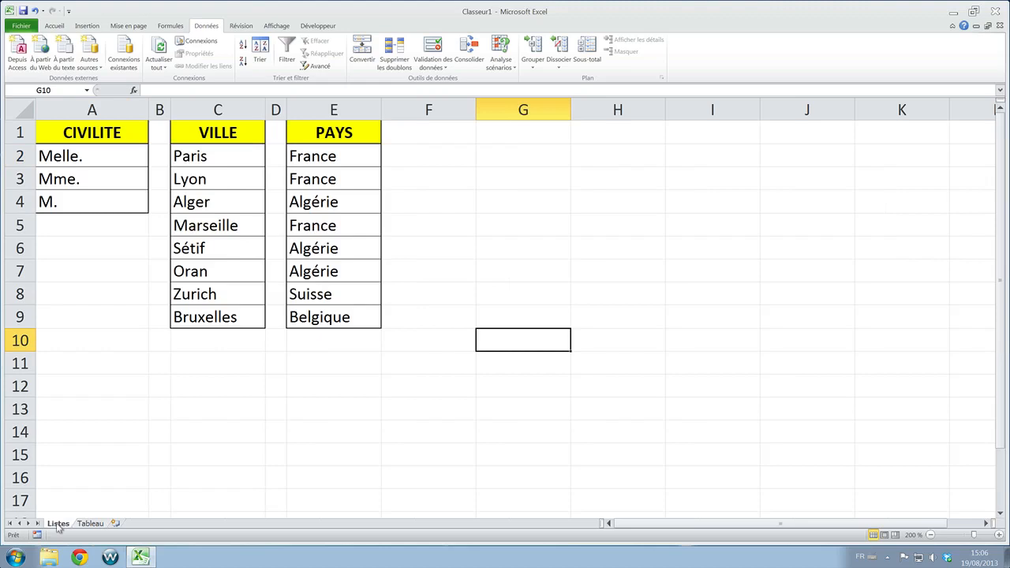
pyautogui.click(174, 435)
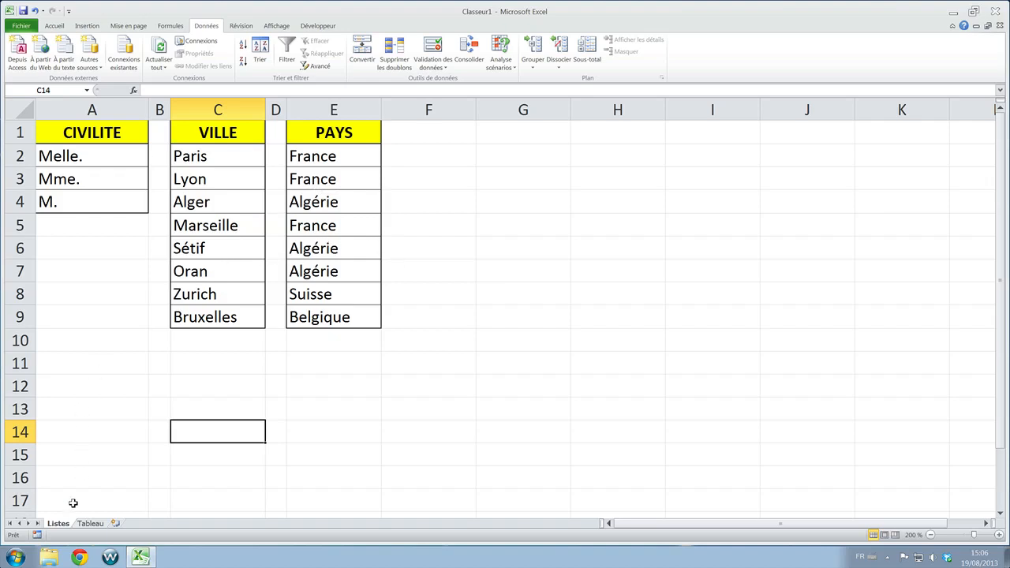
pyautogui.click(87, 524)
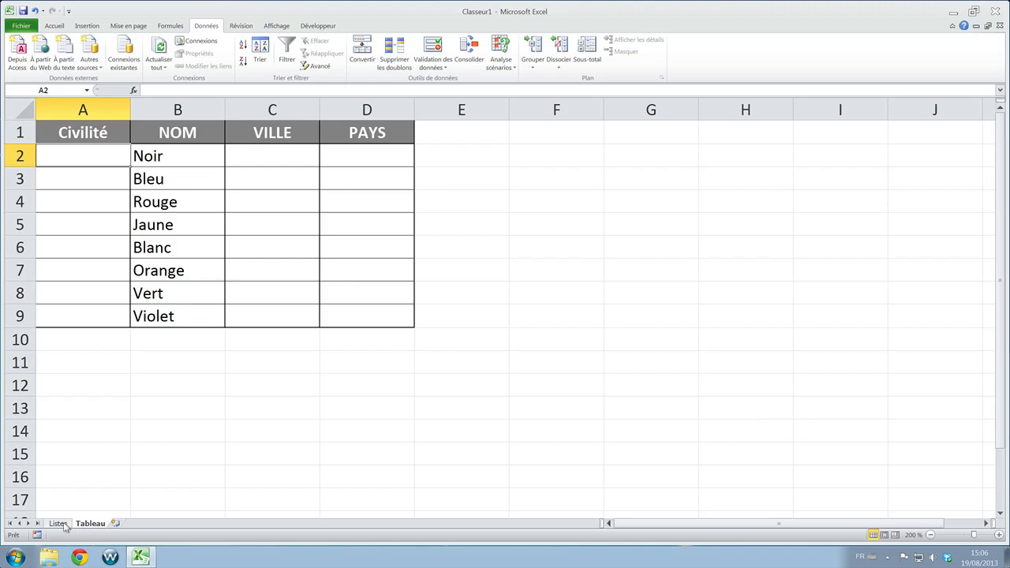
pyautogui.click(58, 524)
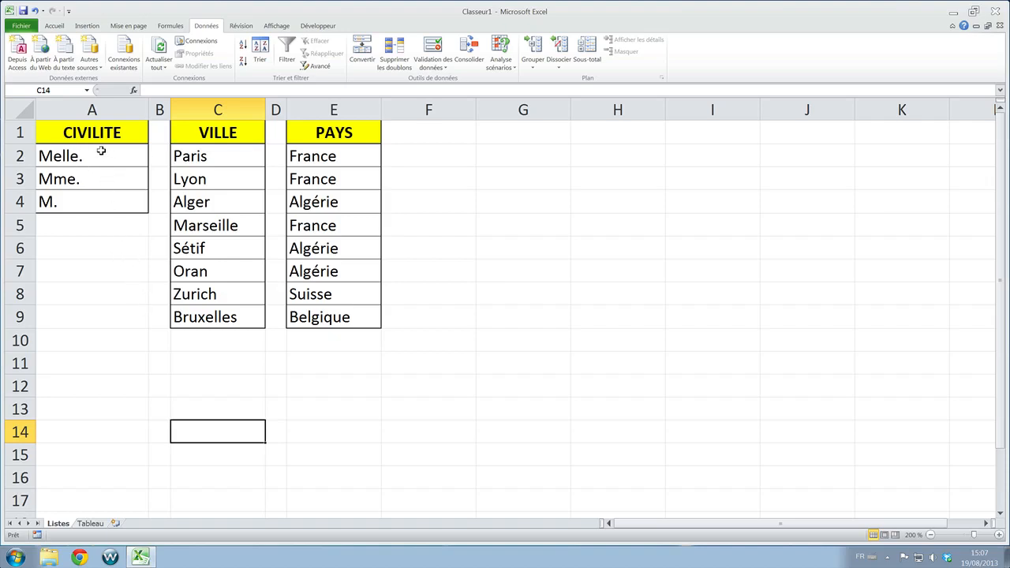
pyautogui.click(79, 132)
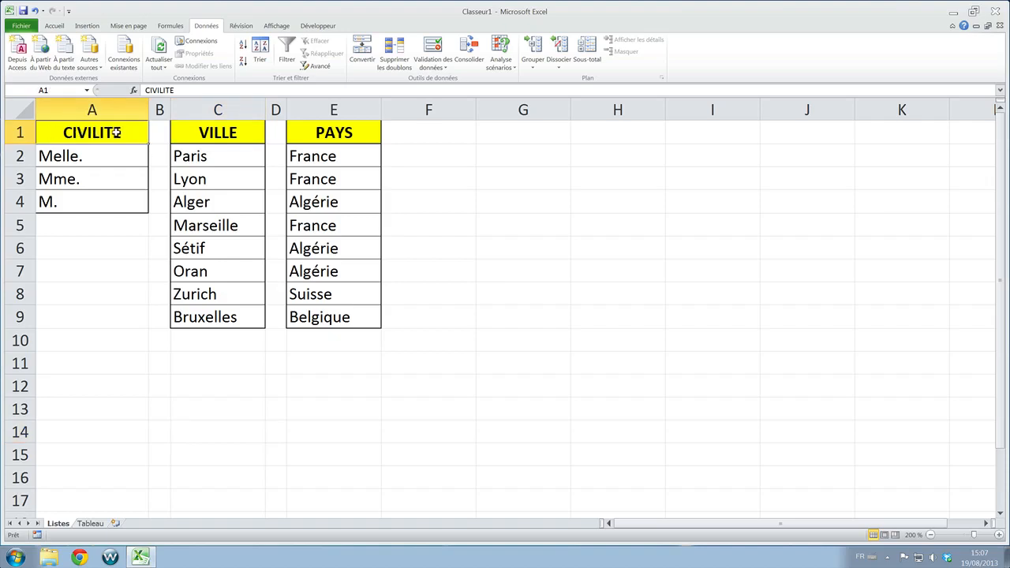
pyautogui.click(80, 154)
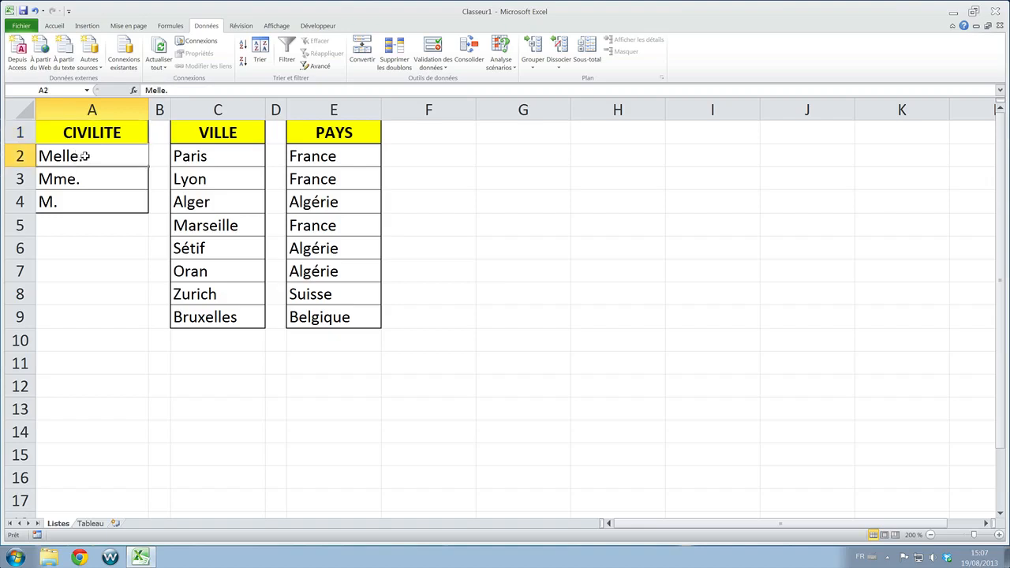
pyautogui.click(83, 177)
pyautogui.click(84, 197)
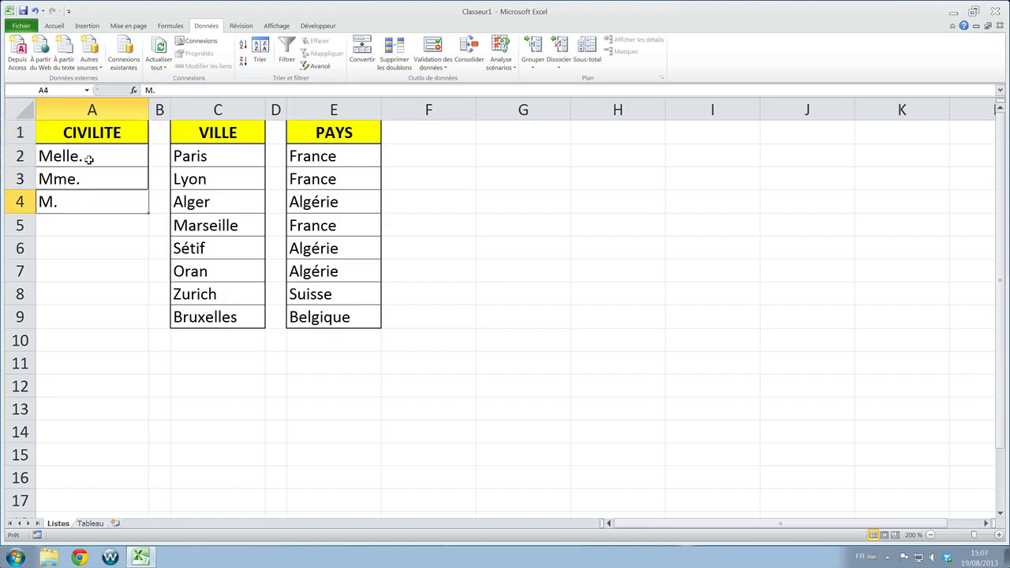
# - Define the name CIVILITE for the range A2:A4 holding Melle., Mme. and M. on the Listes sheet
pyautogui.click(85, 157)
pyautogui.moveTo(85, 158); pyautogui.dragTo(87, 202)
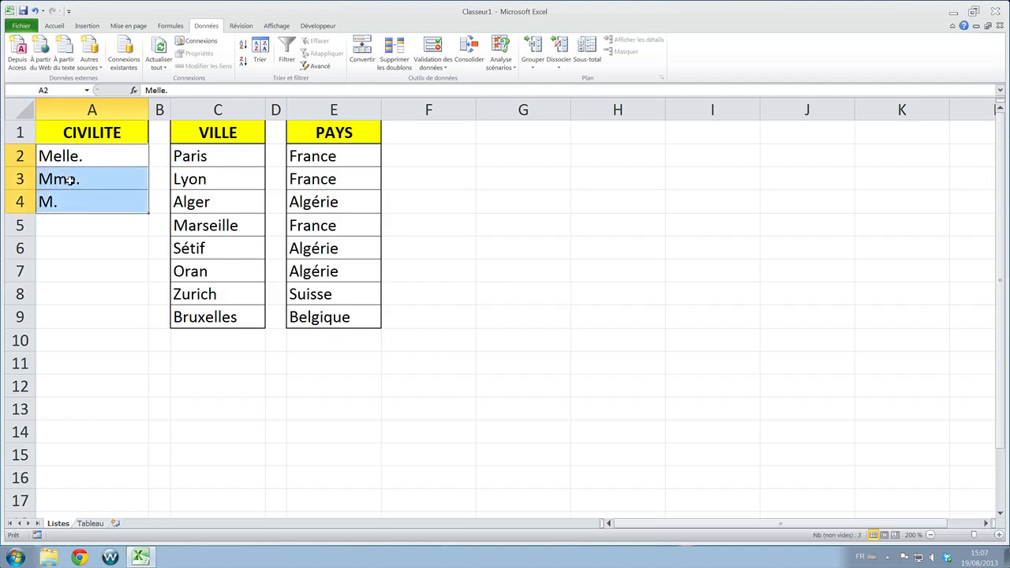
pyautogui.click(85, 157)
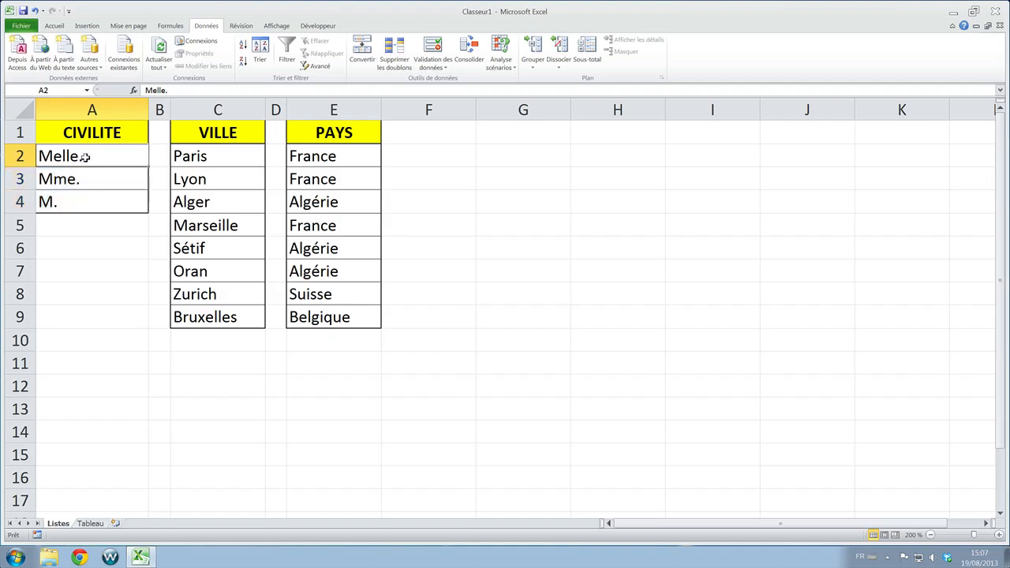
pyautogui.moveTo(85, 157); pyautogui.dragTo(84, 197)
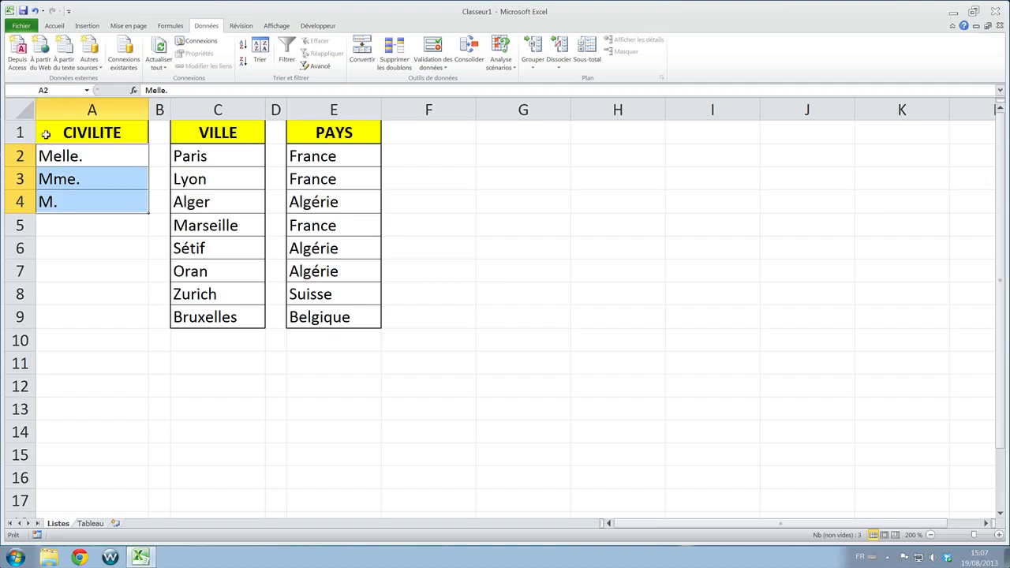
pyautogui.click(62, 169)
pyautogui.moveTo(58, 154); pyautogui.dragTo(58, 195)
pyautogui.moveTo(59, 194); pyautogui.dragTo(58, 195)
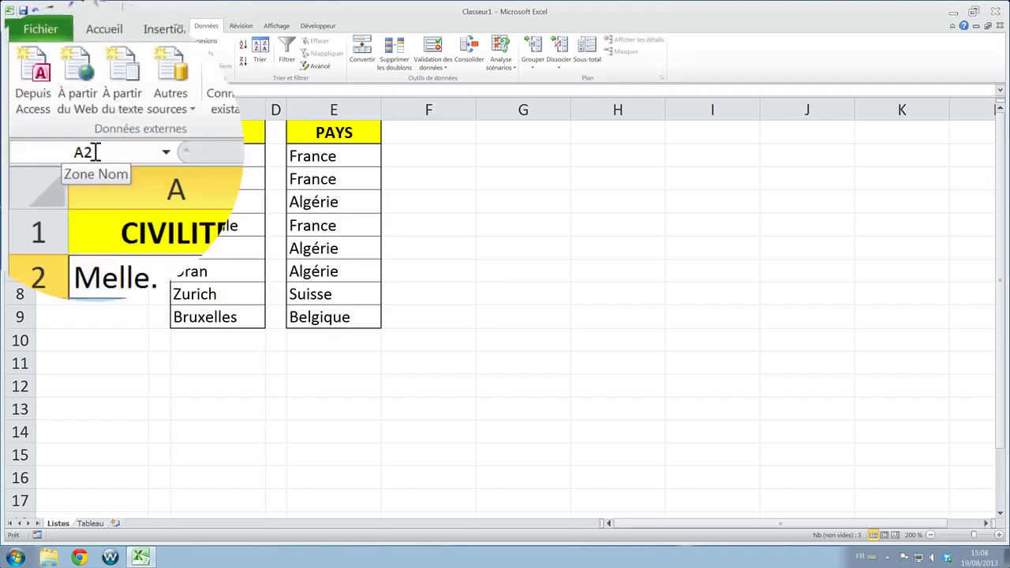
pyautogui.click(98, 152)
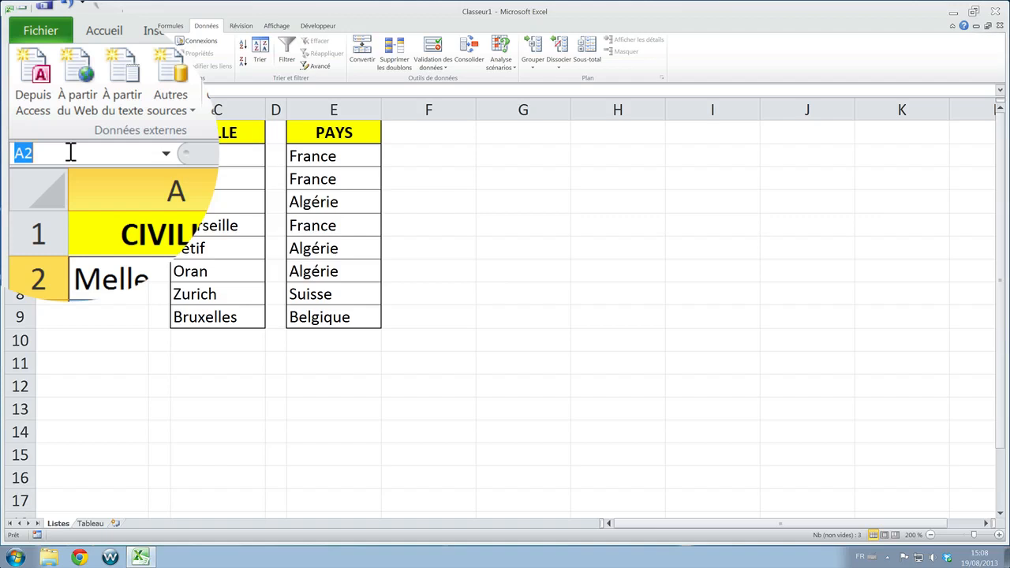
pyautogui.write('CIVILITE')
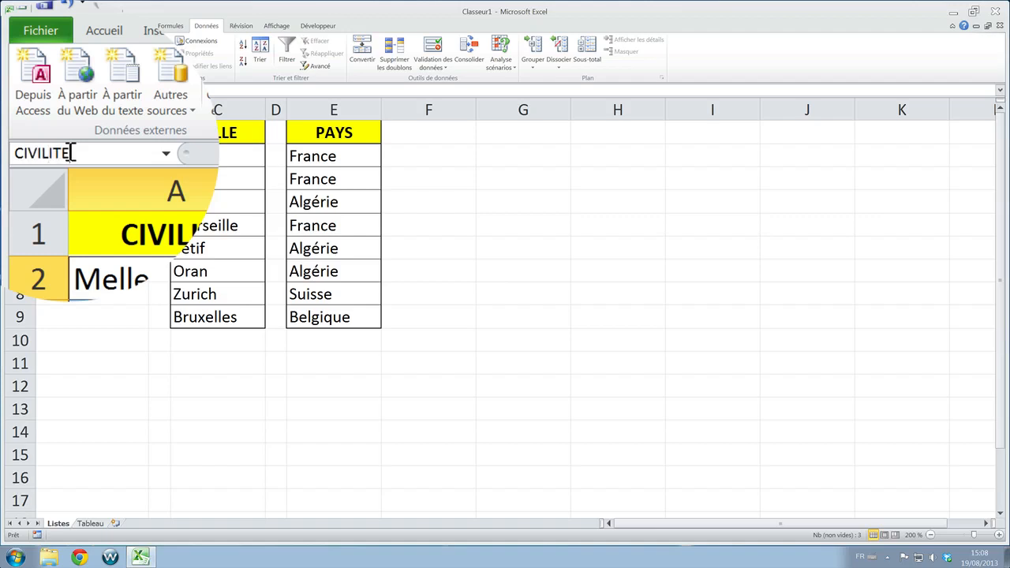
pyautogui.press('Return')
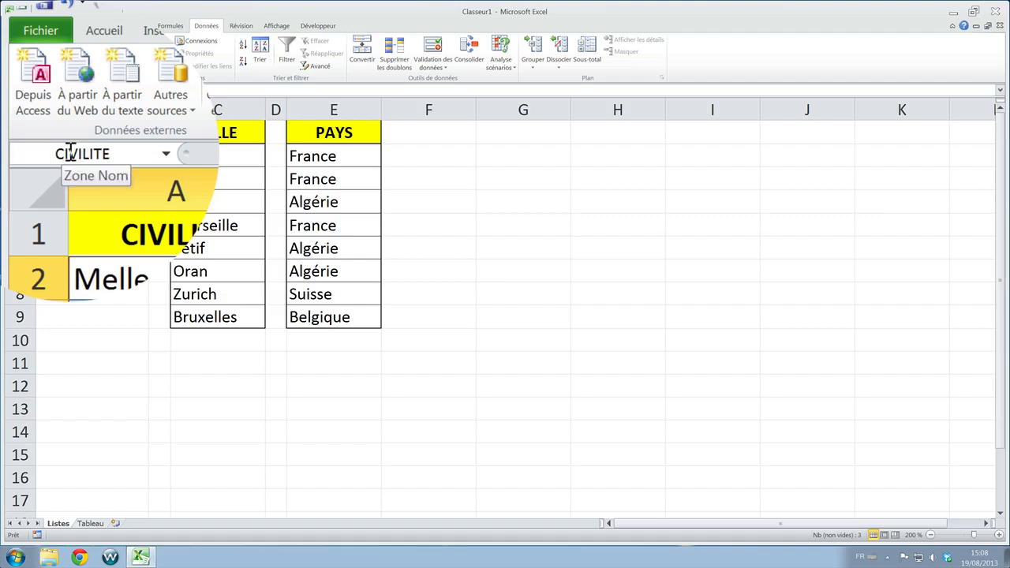
# - Check which name or reference is shown for A2, A3 and A4 individually and for the whole range A2:A4
pyautogui.click(66, 274)
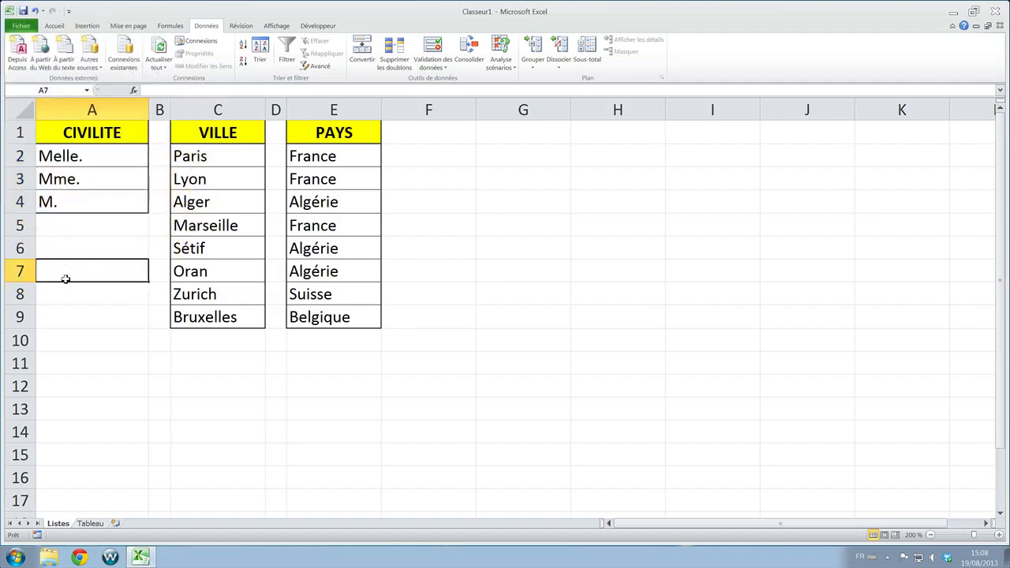
pyautogui.click(68, 158)
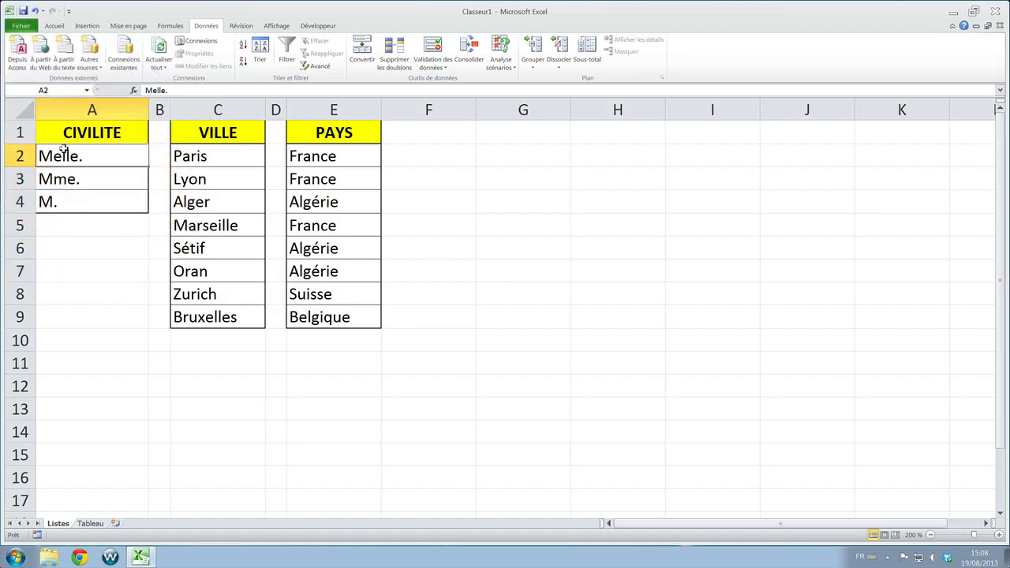
pyautogui.click(62, 176)
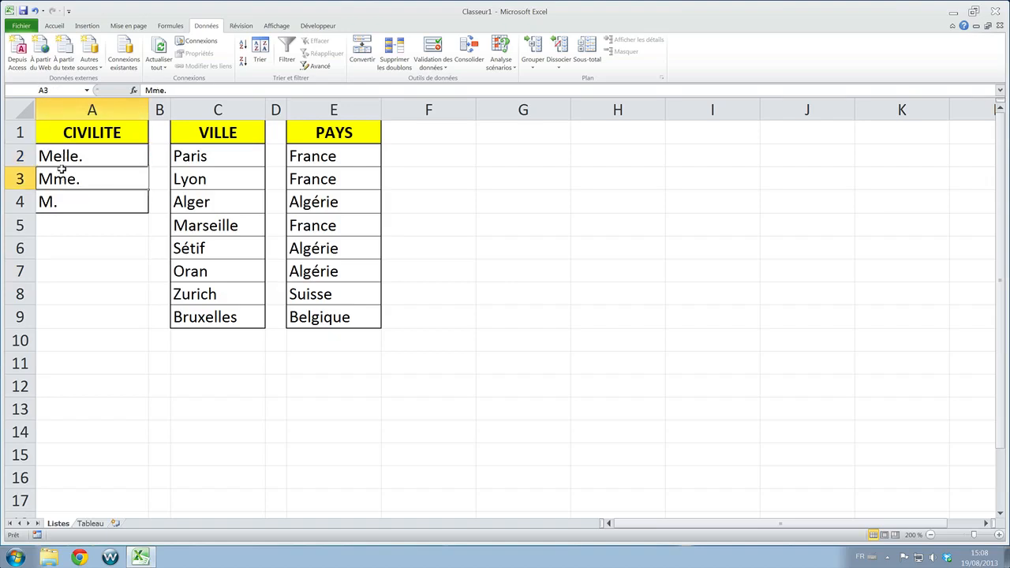
pyautogui.click(72, 205)
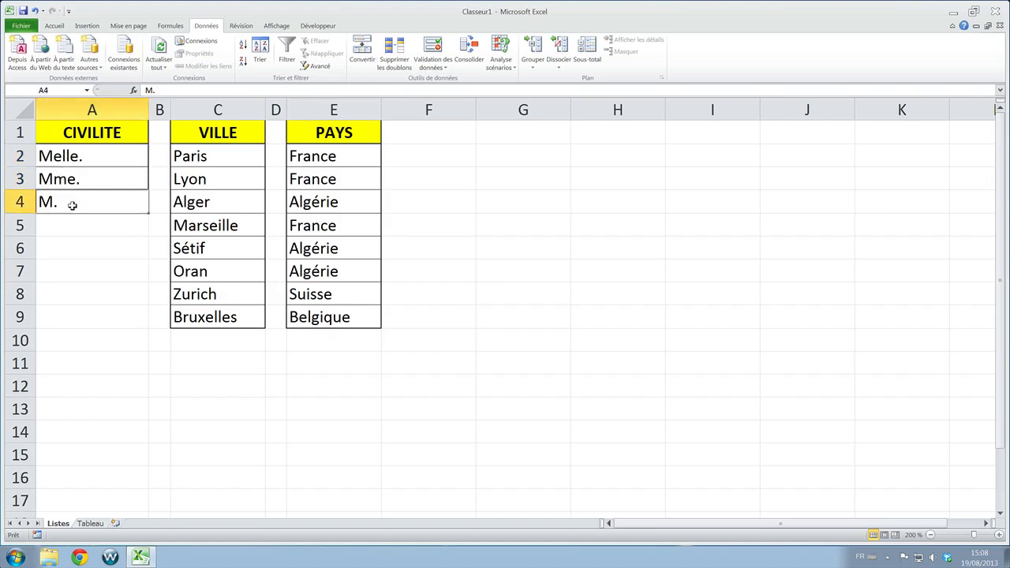
pyautogui.click(73, 157)
pyautogui.moveTo(73, 157); pyautogui.dragTo(74, 193)
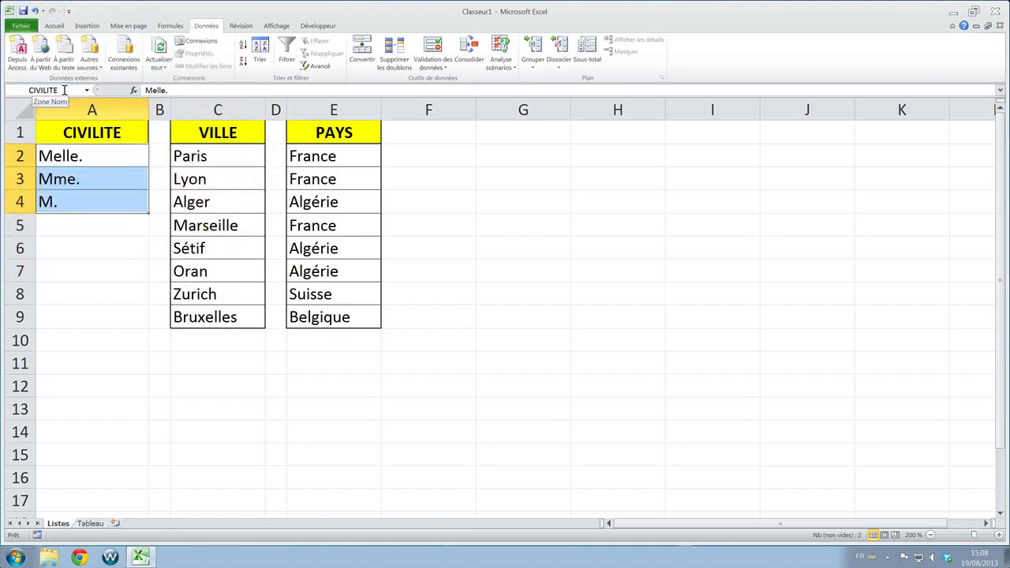
# - Go to the defined name CIVILITE from an empty cell to check the range it covers, then deselect it
pyautogui.click(119, 274)
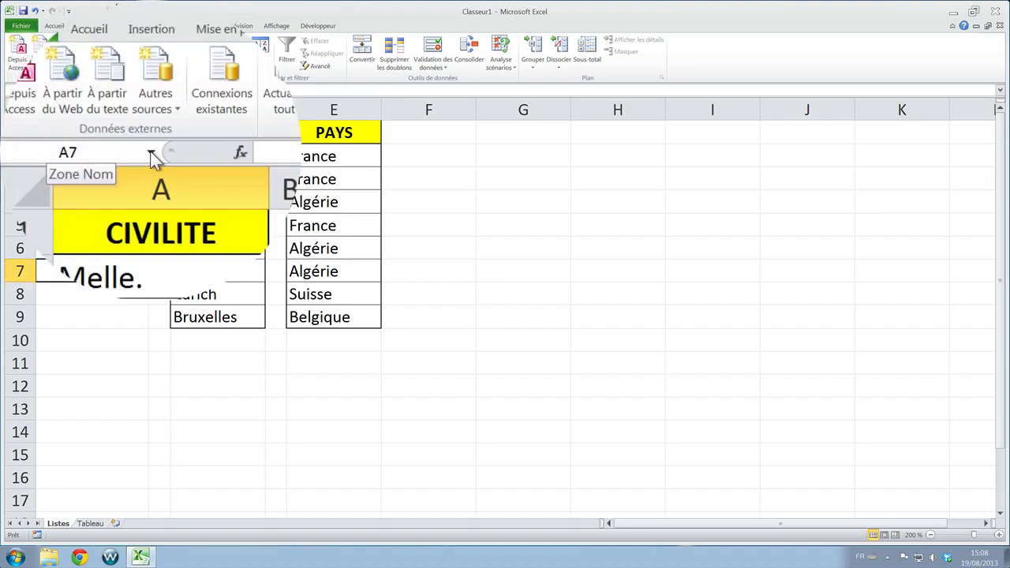
pyautogui.click(150, 152)
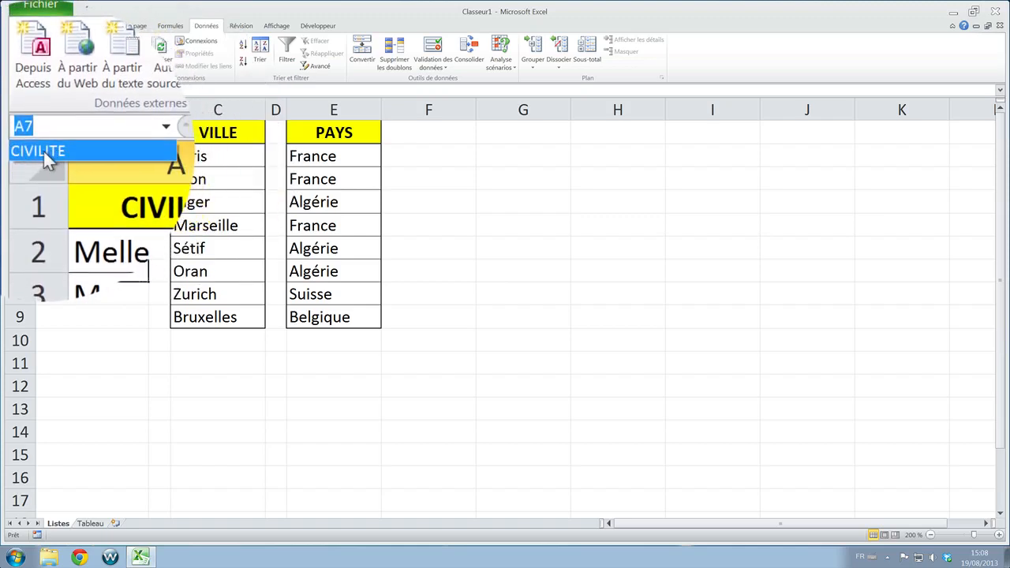
pyautogui.click(24, 103)
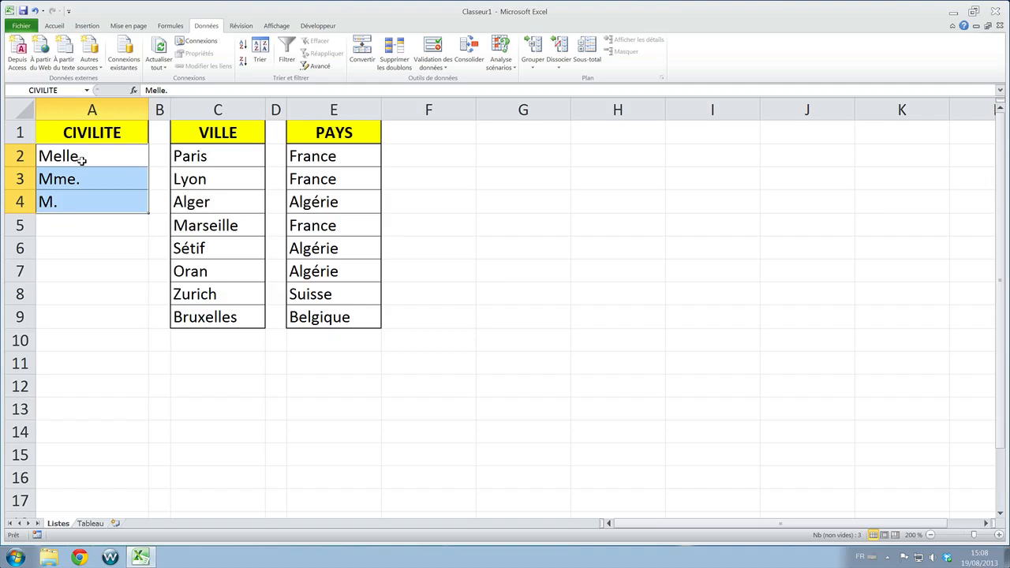
pyautogui.click(96, 228)
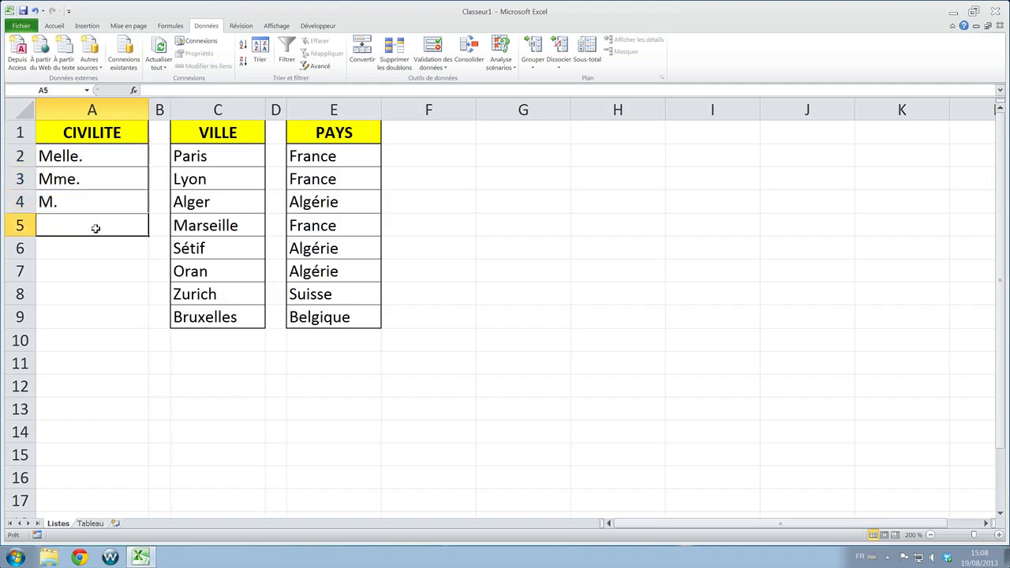
pyautogui.click(123, 290)
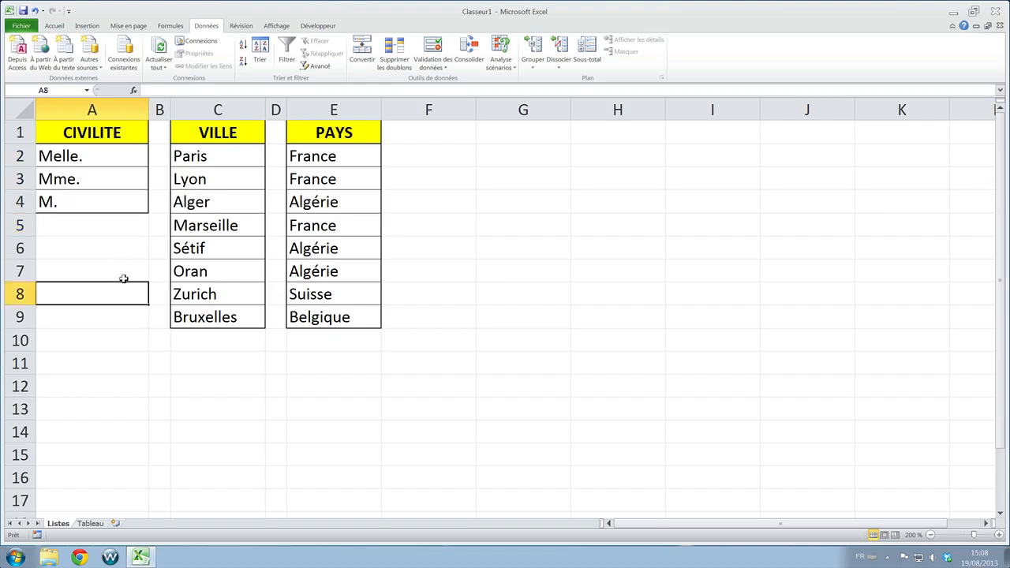
# - Define the name VILLE for the city list in C2:C9, from Paris to Bruxelles
pyautogui.click(218, 155)
pyautogui.moveTo(219, 155); pyautogui.dragTo(223, 315)
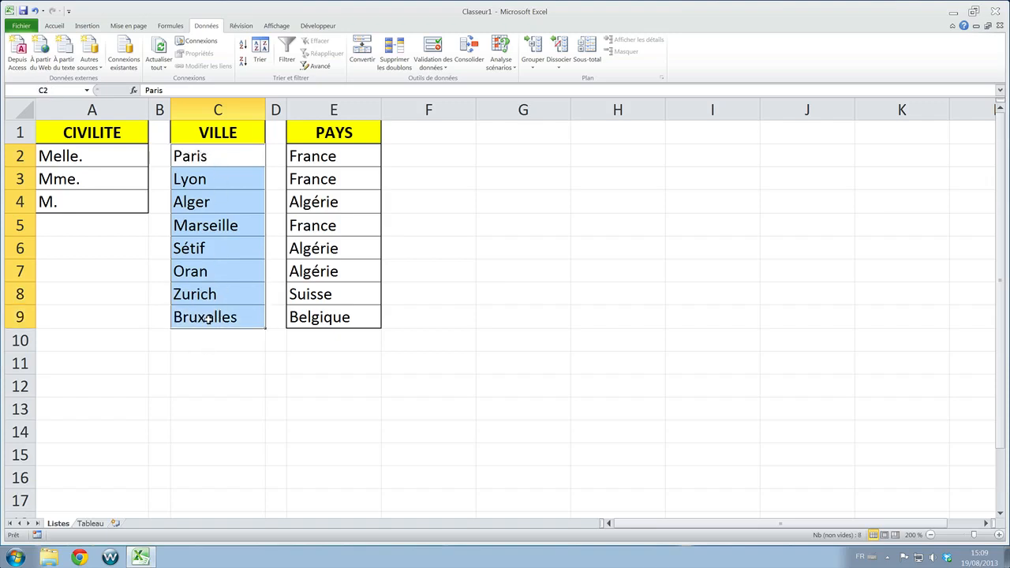
pyautogui.click(48, 89)
pyautogui.write('VILLE')
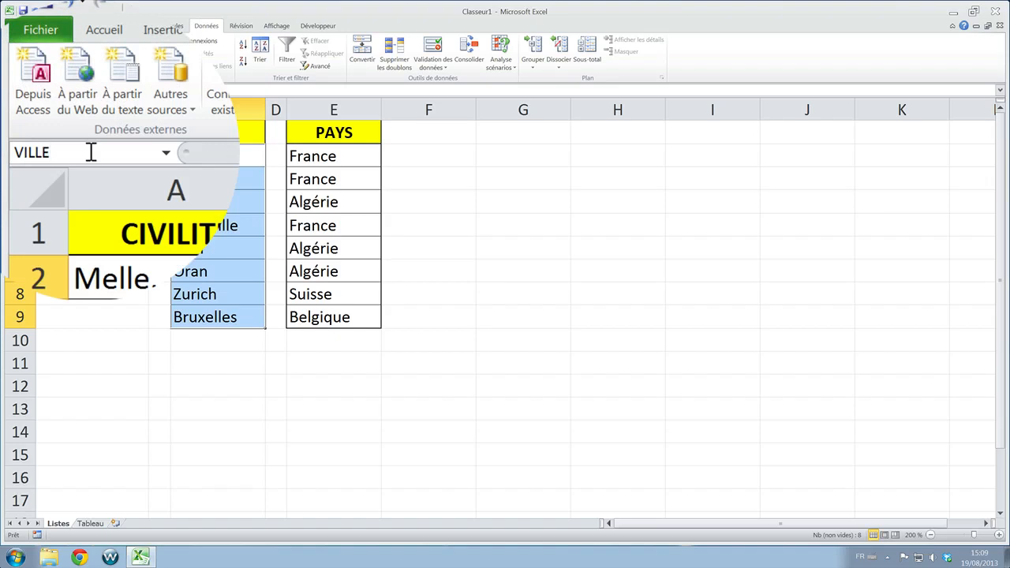
pyautogui.press('Return')
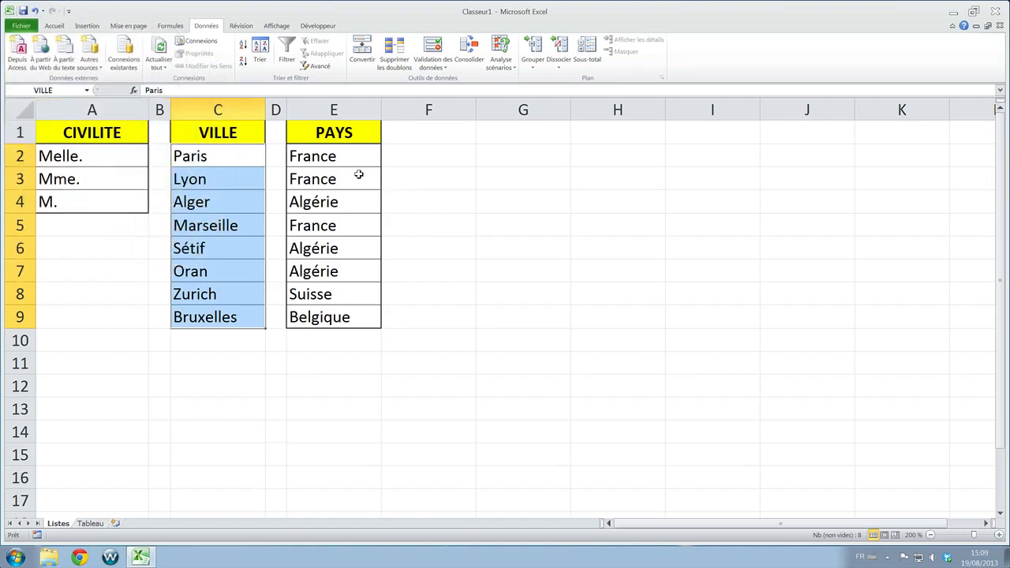
# - Define the name PAYS for the country list in E2:E9, from France to Belgique
pyautogui.moveTo(338, 156); pyautogui.dragTo(336, 308)
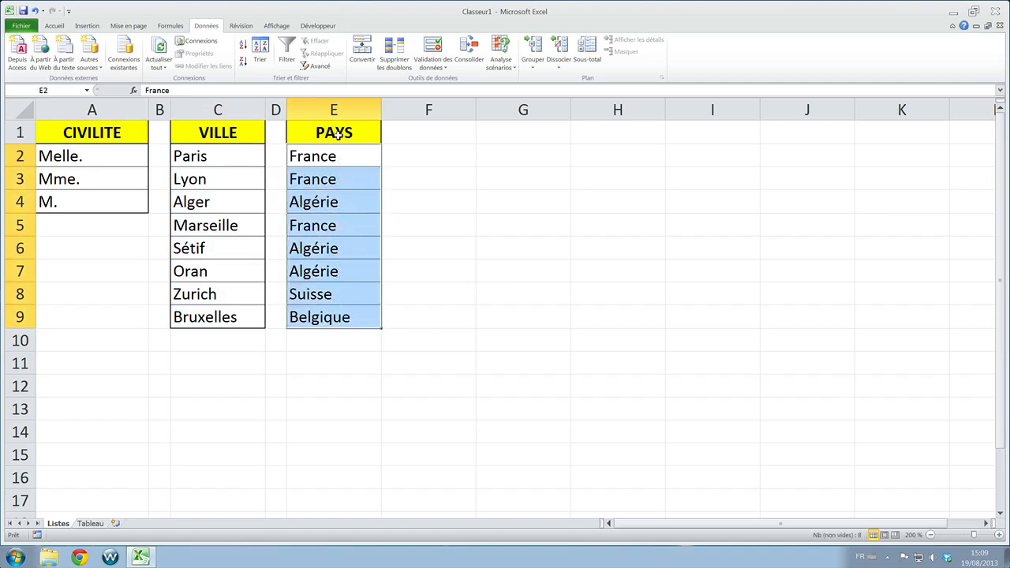
pyautogui.click(47, 89)
pyautogui.write('PAYS')
pyautogui.press('Return')
# - Go to the defined names CIVILITE, PAYS and VILLE one after another to check their ranges, then deselect
pyautogui.click(86, 90)
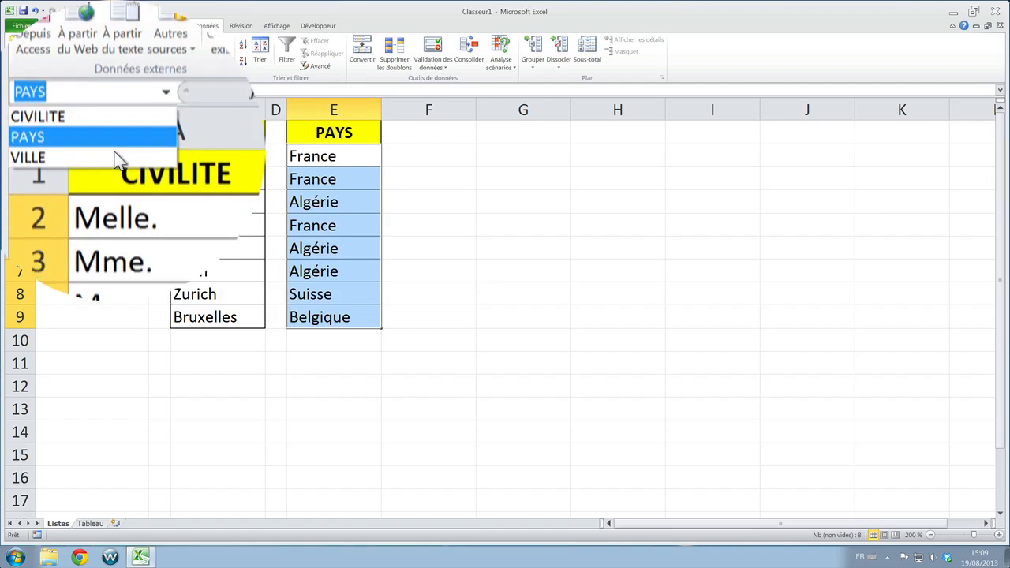
pyautogui.click(58, 104)
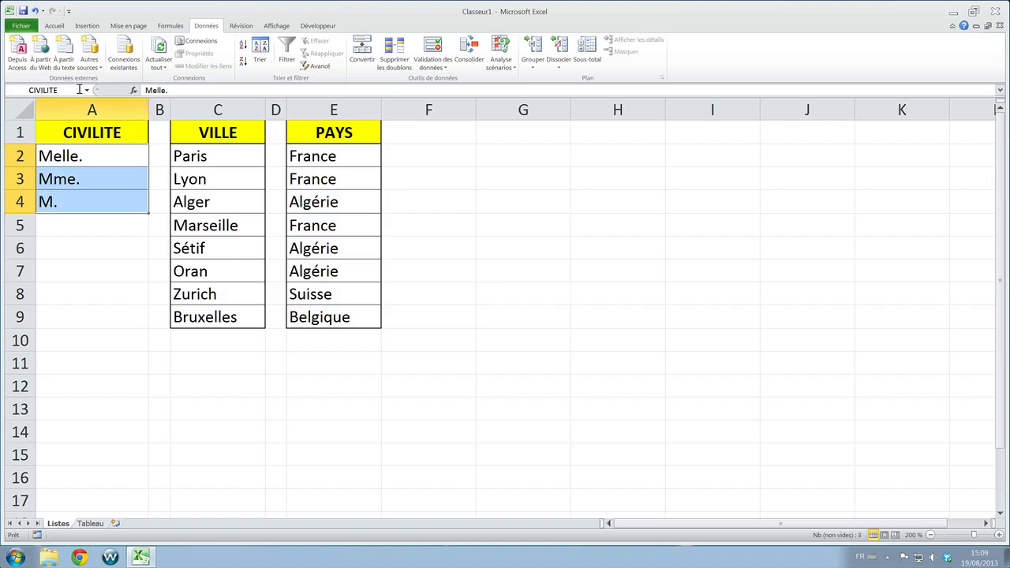
pyautogui.click(87, 90)
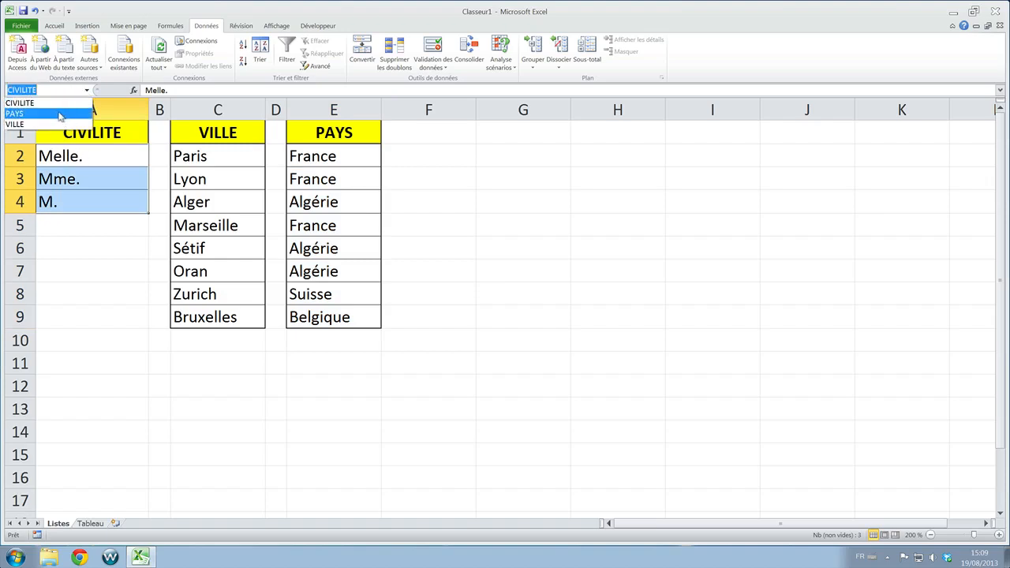
pyautogui.click(41, 115)
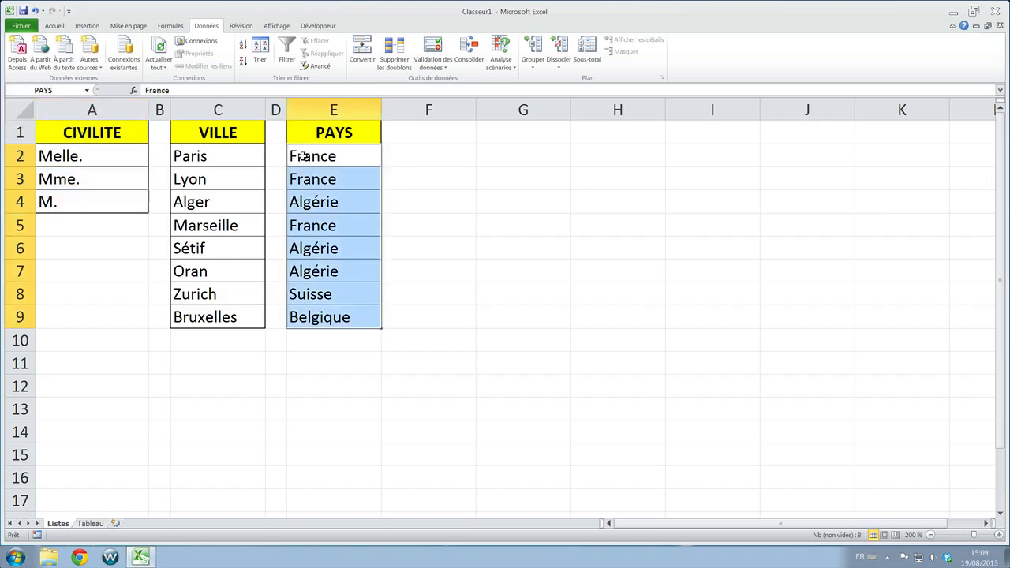
pyautogui.click(87, 90)
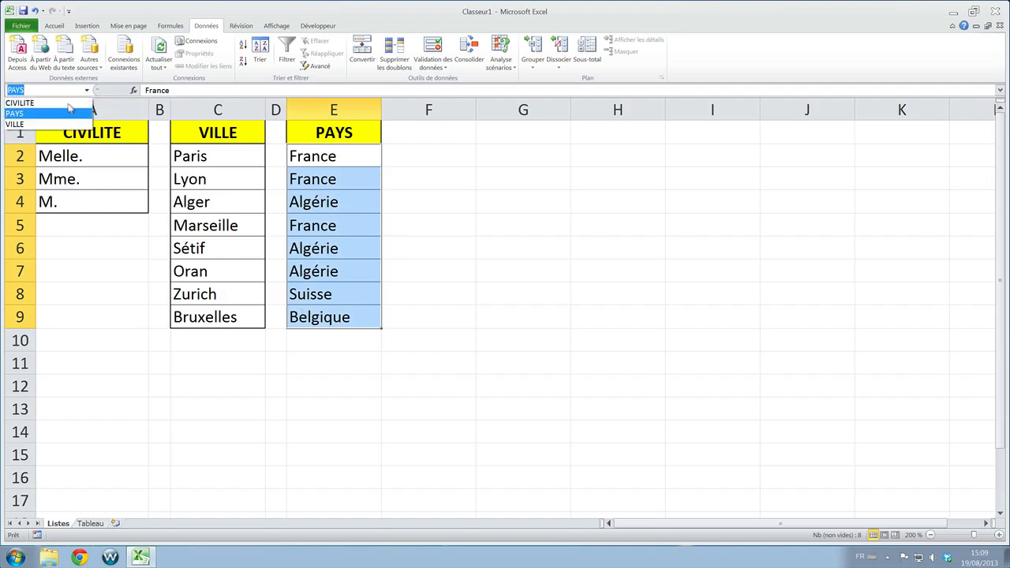
pyautogui.click(57, 124)
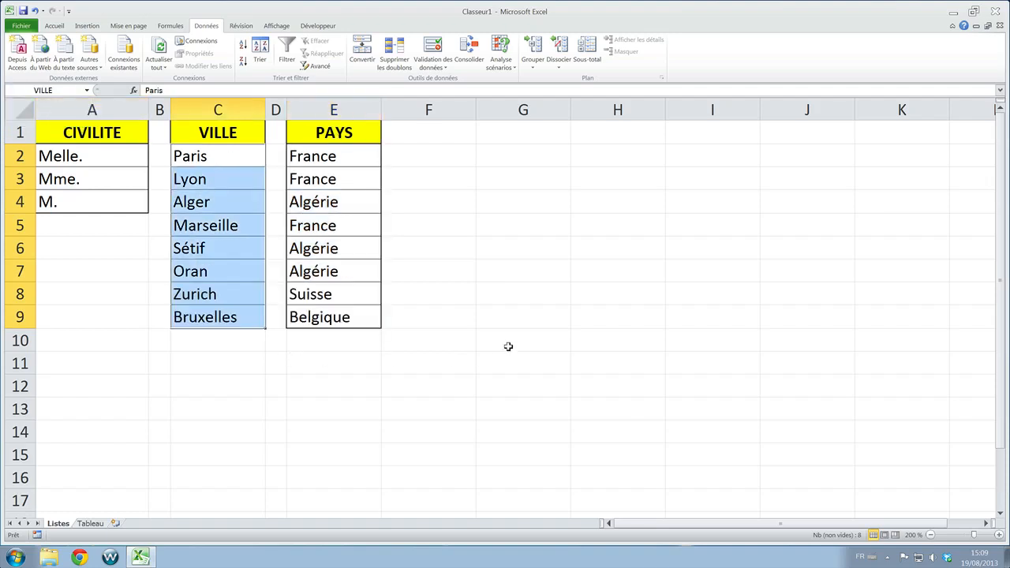
pyautogui.click(463, 337)
pyautogui.click(357, 364)
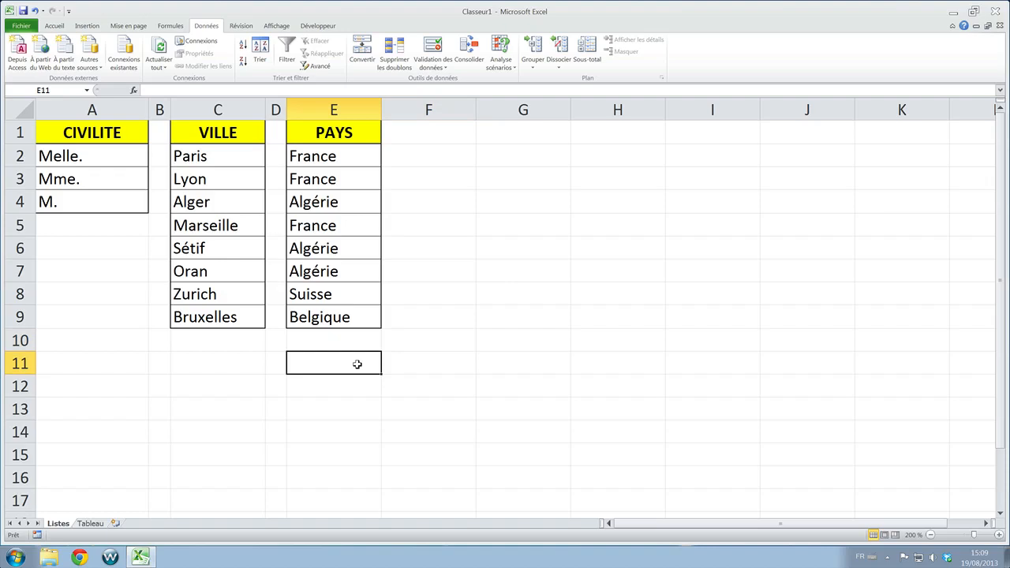
# - Examine the Civilité column cells on the Tableau sheet and compare them with the source lists on the Listes sheet
pyautogui.click(90, 524)
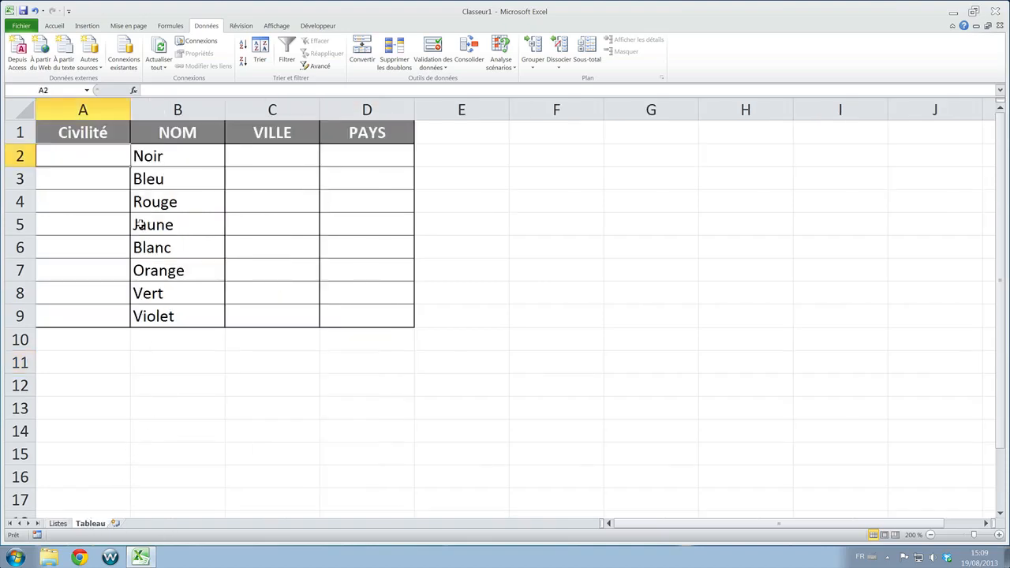
pyautogui.click(77, 242)
pyautogui.click(74, 156)
pyautogui.click(76, 180)
pyautogui.click(84, 224)
pyautogui.click(88, 251)
pyautogui.click(86, 293)
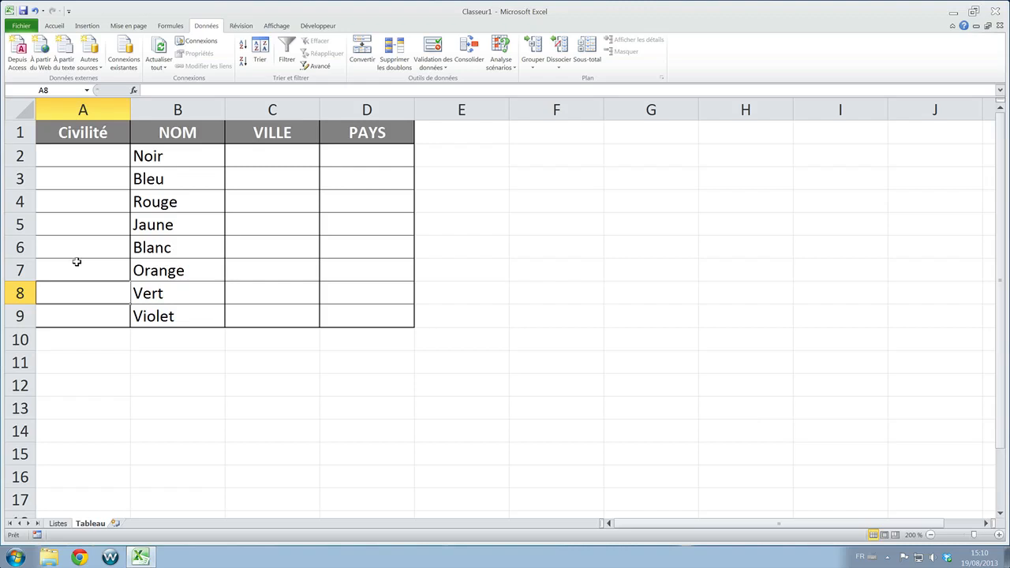
pyautogui.click(58, 523)
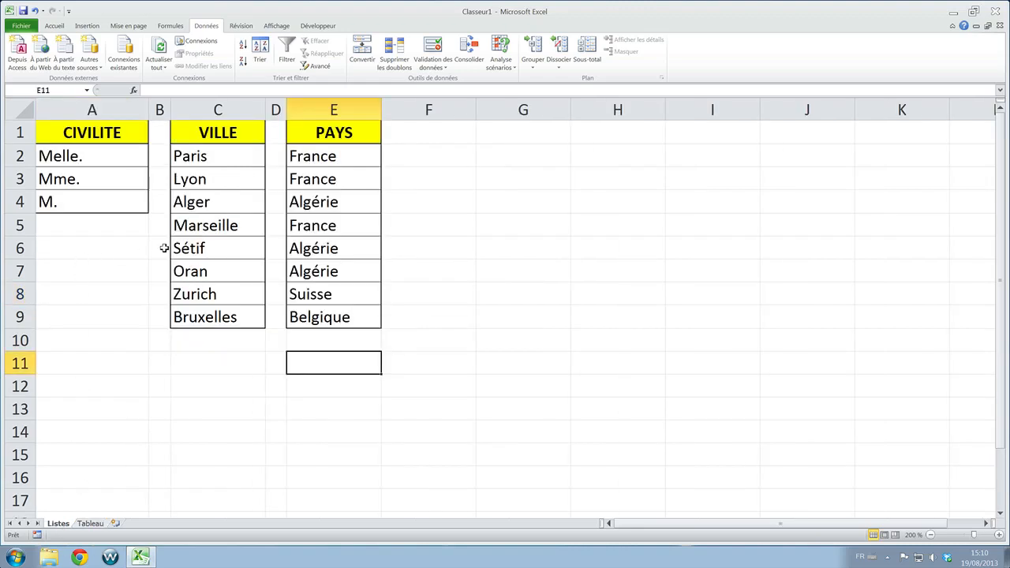
pyautogui.click(91, 524)
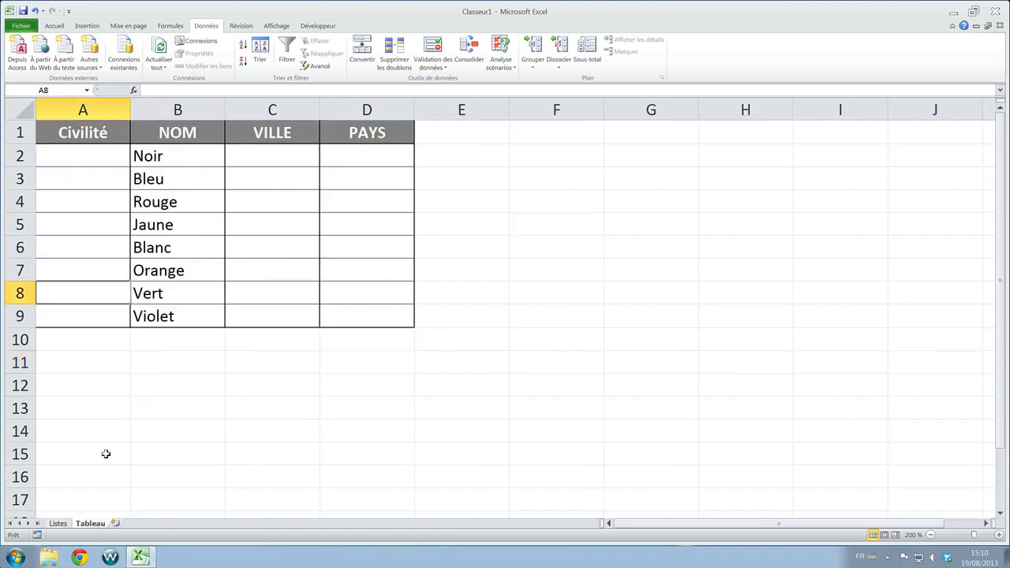
# - Apply Liste data validation with the source =CIVILITE to the Civilité cells A2:A9 on the Tableau sheet
pyautogui.moveTo(90, 156); pyautogui.dragTo(88, 311)
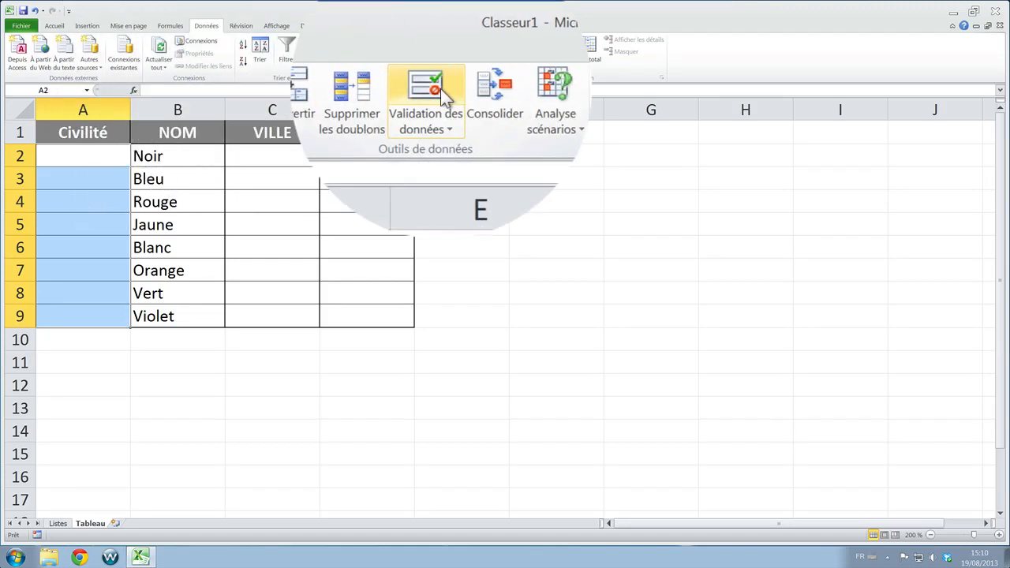
pyautogui.click(432, 49)
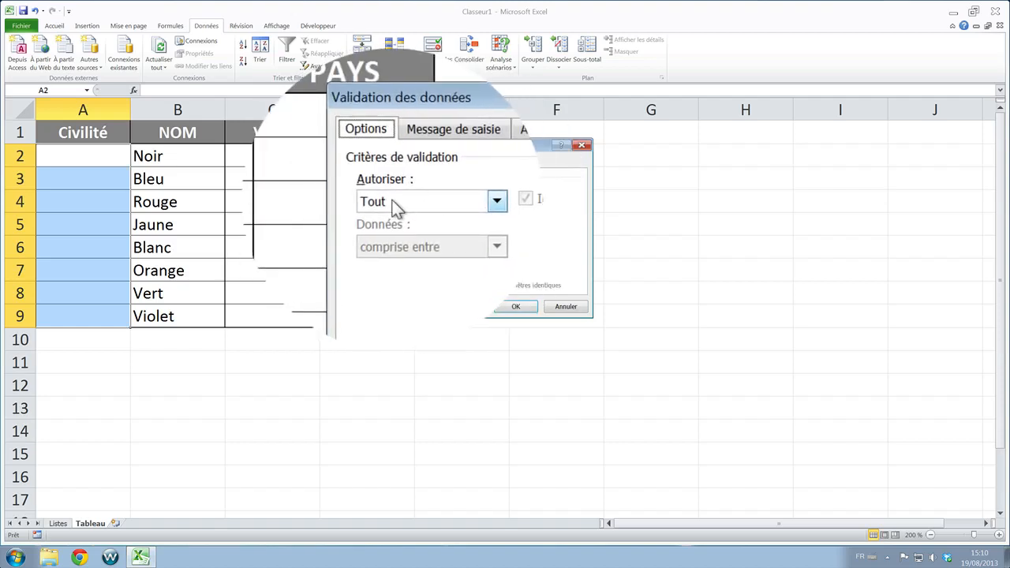
pyautogui.click(447, 202)
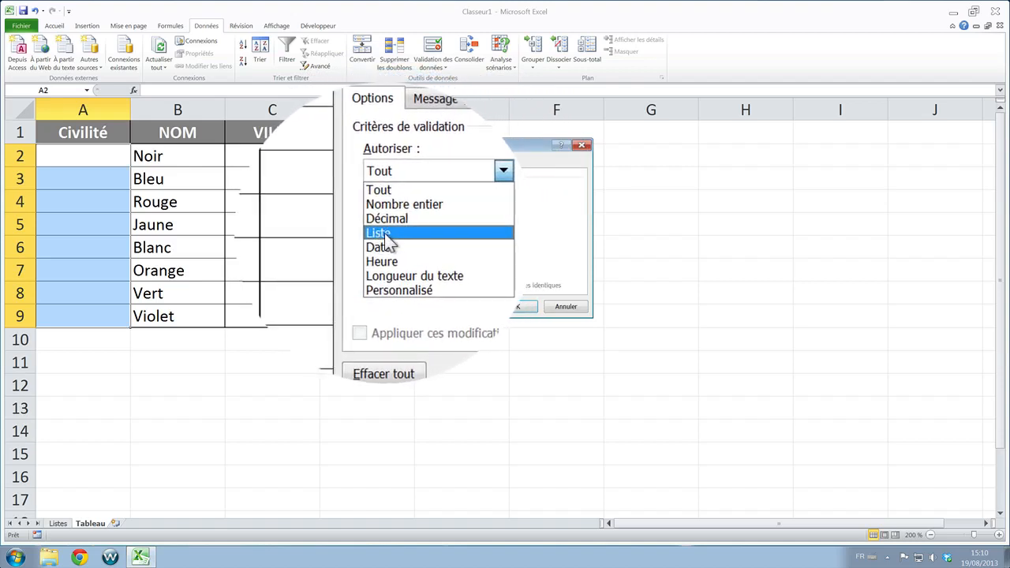
pyautogui.click(385, 237)
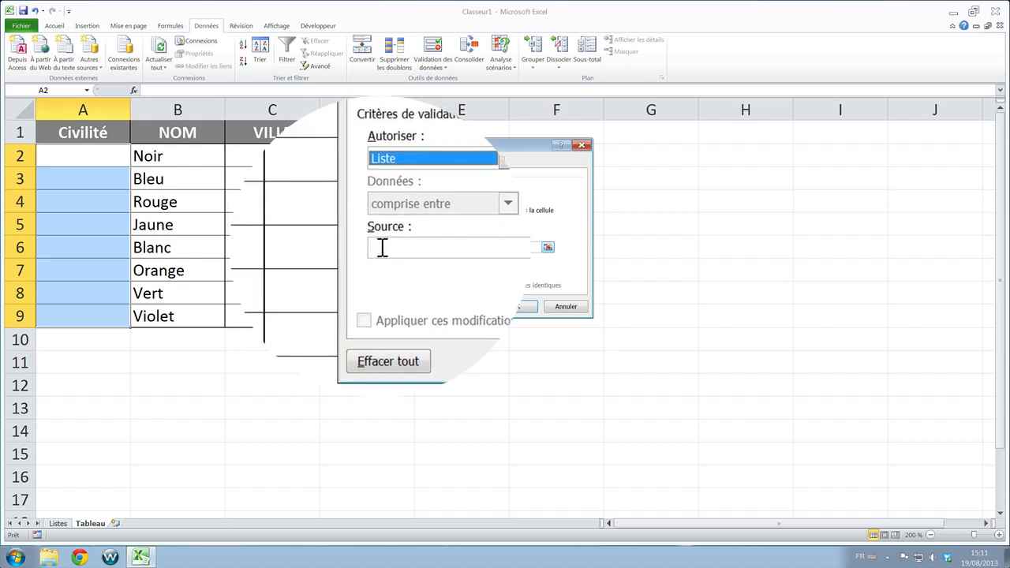
pyautogui.click(381, 248)
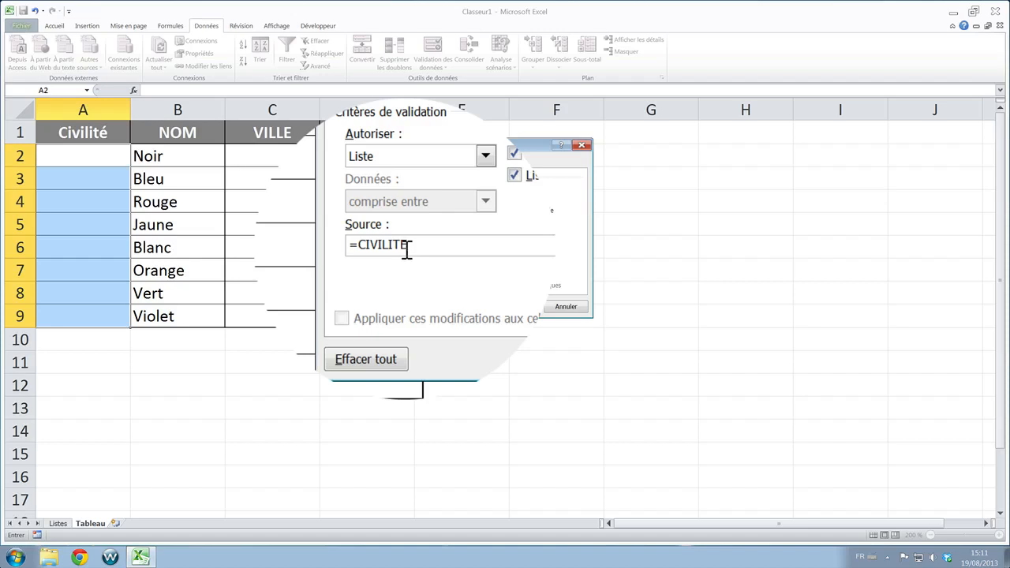
pyautogui.click(514, 308)
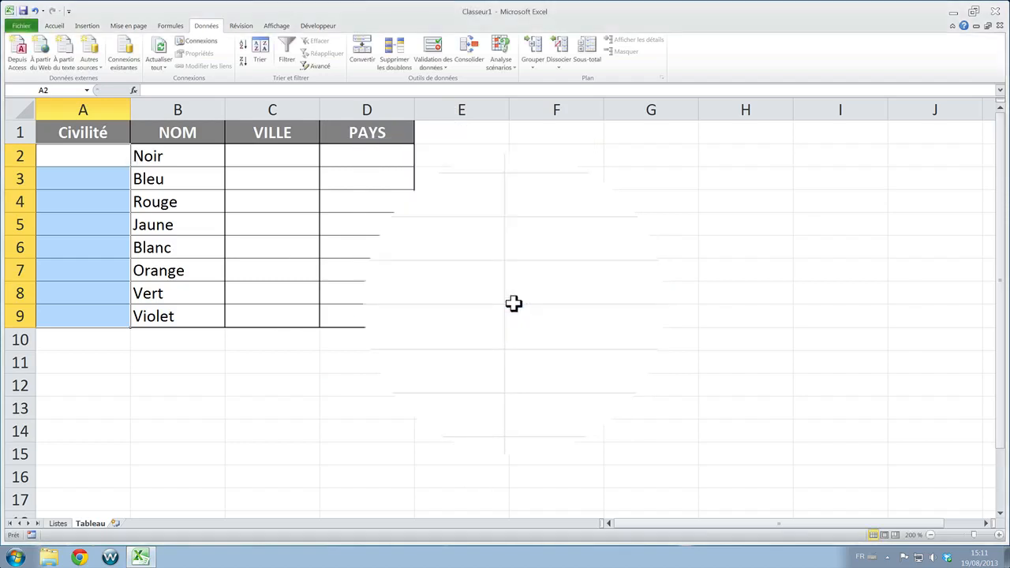
pyautogui.click(181, 337)
# - Try the drop-down list in A2 by choosing M., Mme. and Melle. in turn, then clear the cell
pyautogui.click(117, 156)
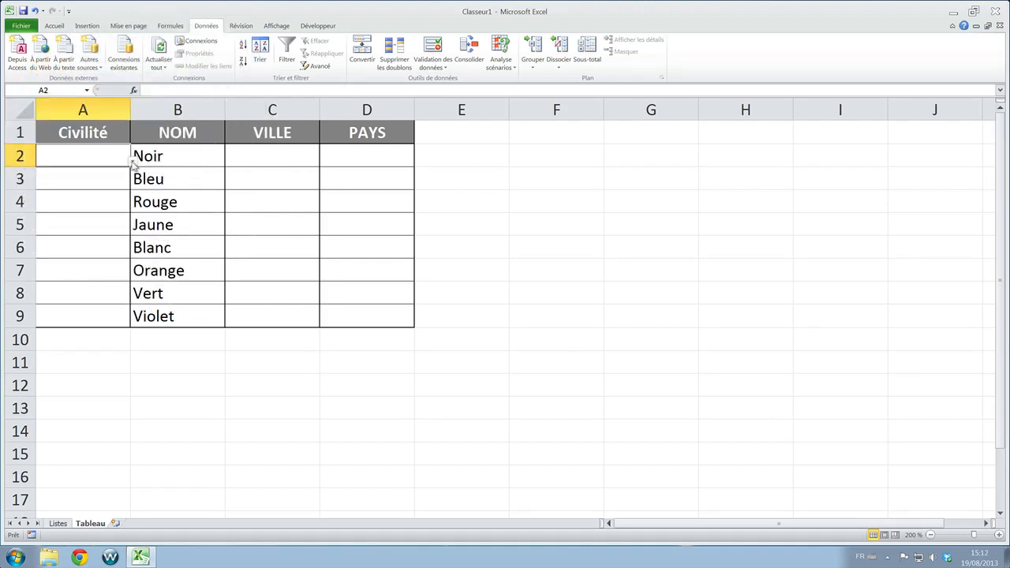
pyautogui.click(132, 161)
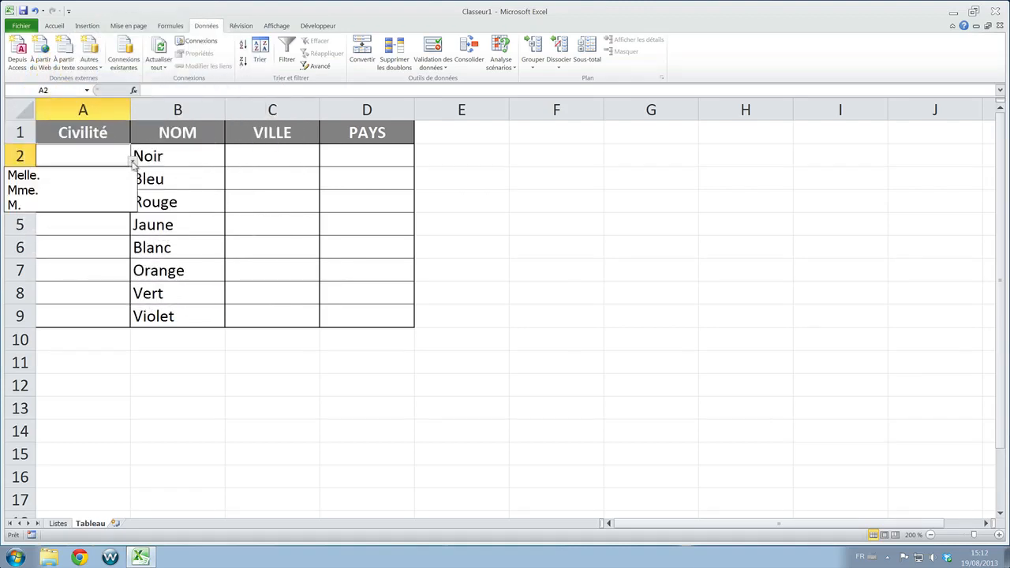
pyautogui.click(60, 204)
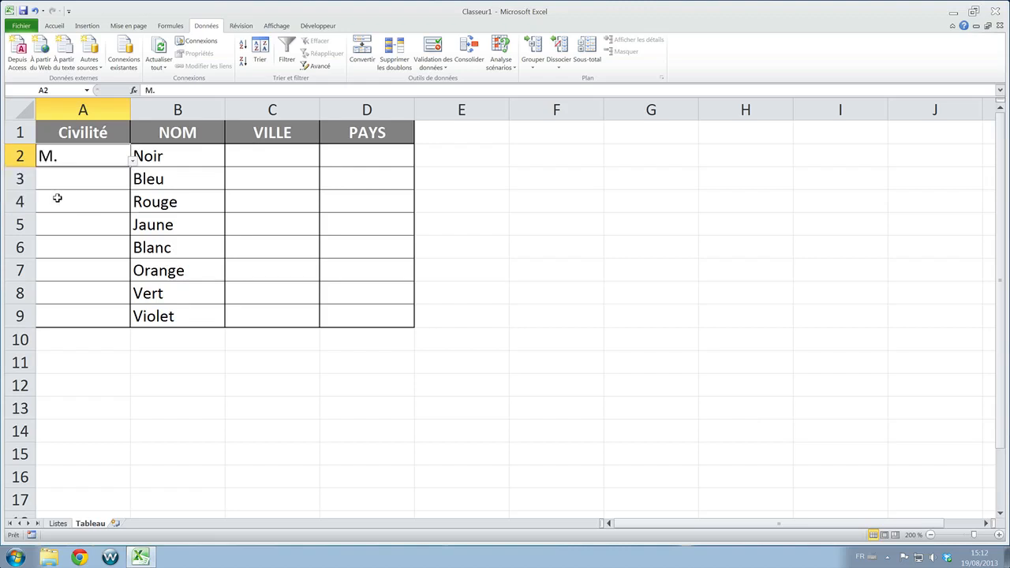
pyautogui.click(133, 161)
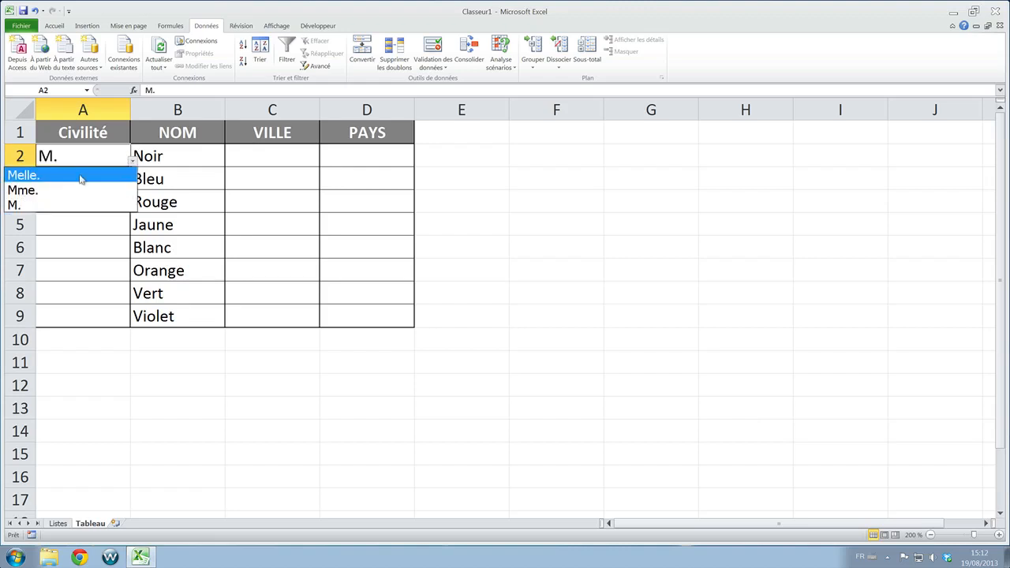
pyautogui.click(58, 193)
pyautogui.click(136, 162)
pyautogui.click(68, 170)
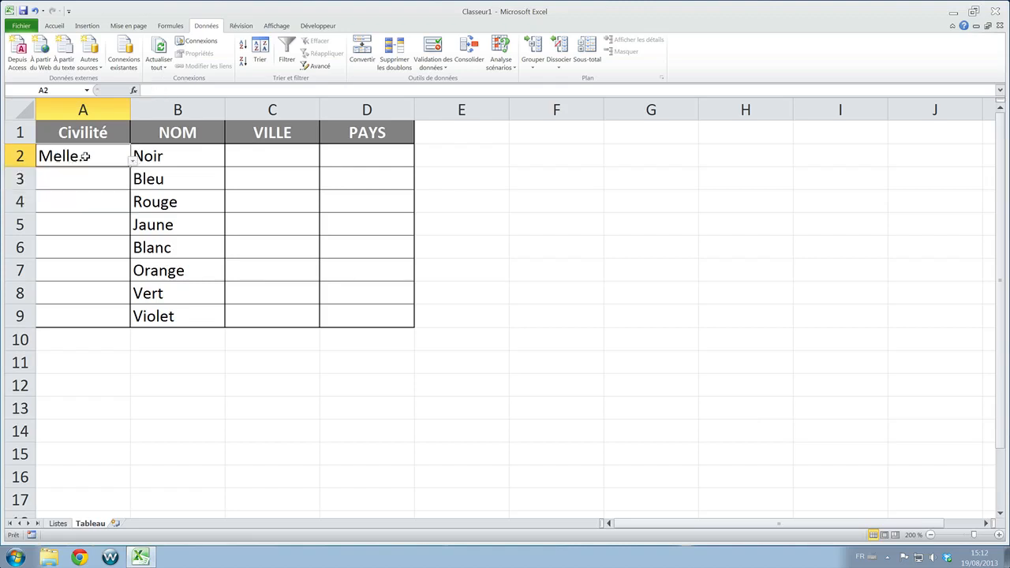
pyautogui.press('Delete')
# - Check each Civilité cell from A3 to A9 for its drop-down list
pyautogui.click(71, 182)
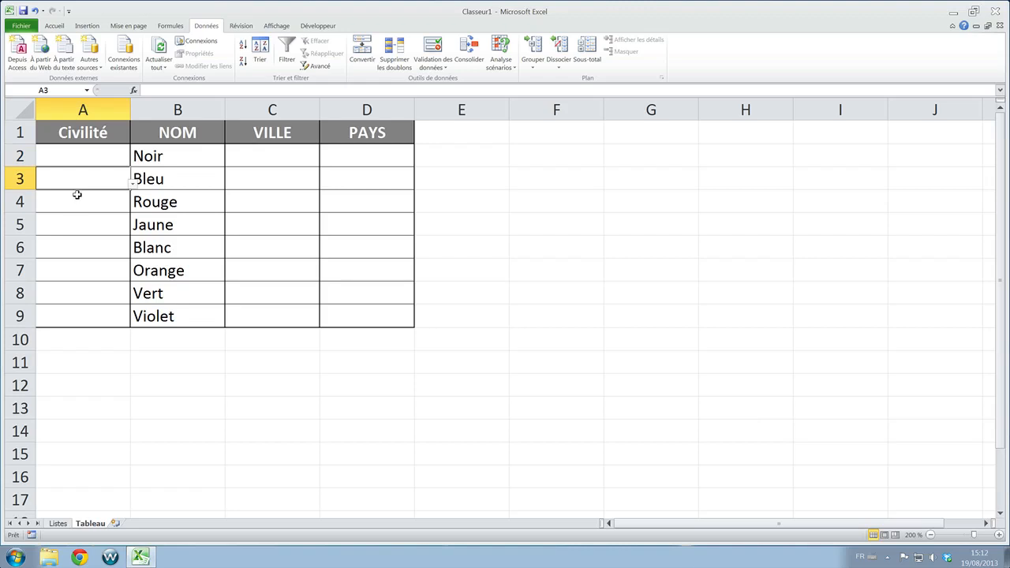
pyautogui.click(78, 197)
pyautogui.click(80, 216)
pyautogui.click(83, 243)
pyautogui.click(82, 271)
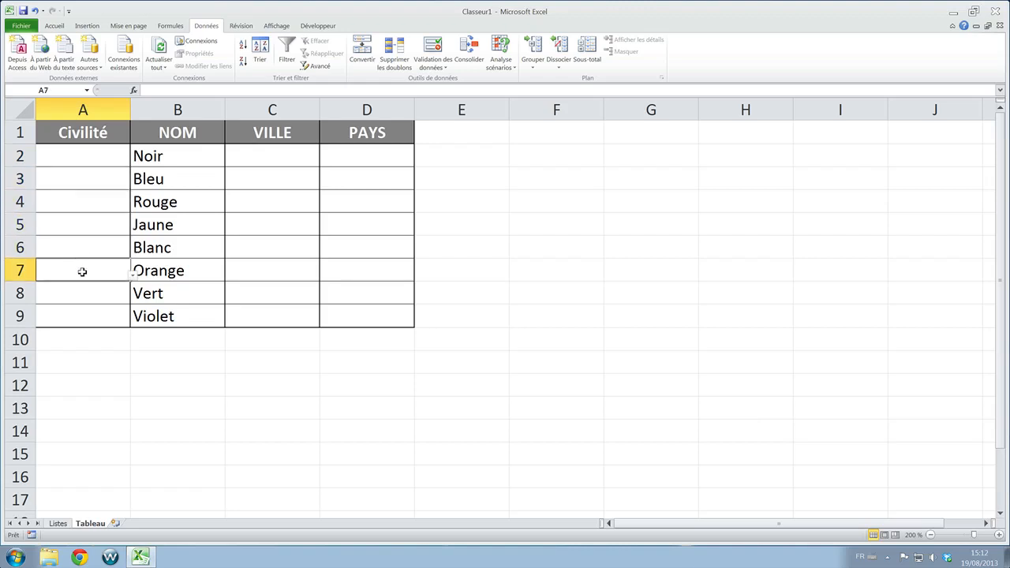
pyautogui.click(84, 289)
pyautogui.click(86, 311)
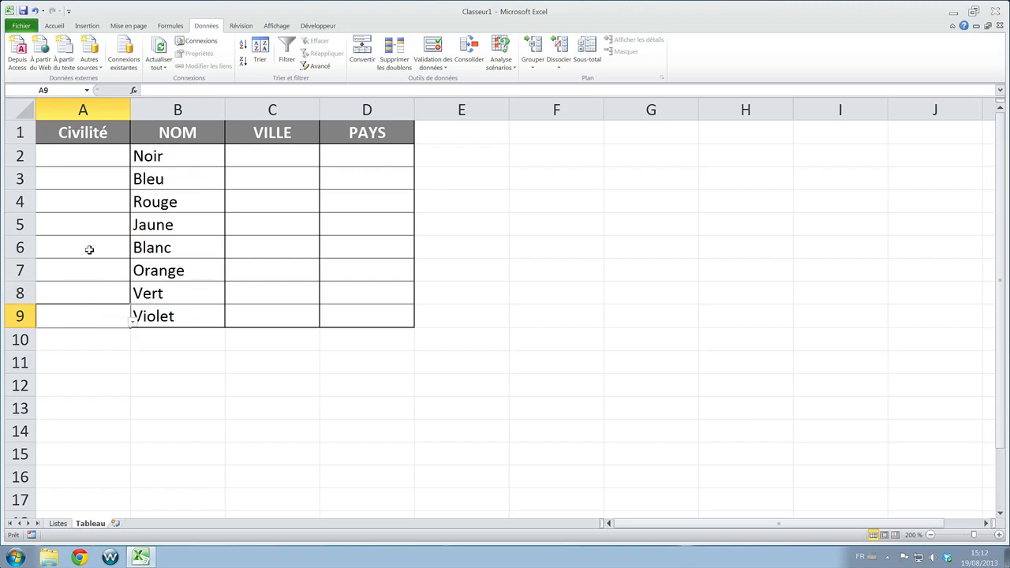
# - Apply Liste data validation with the source =VILLE to C2:C9 and open the resulting city list in C2
pyautogui.click(264, 156)
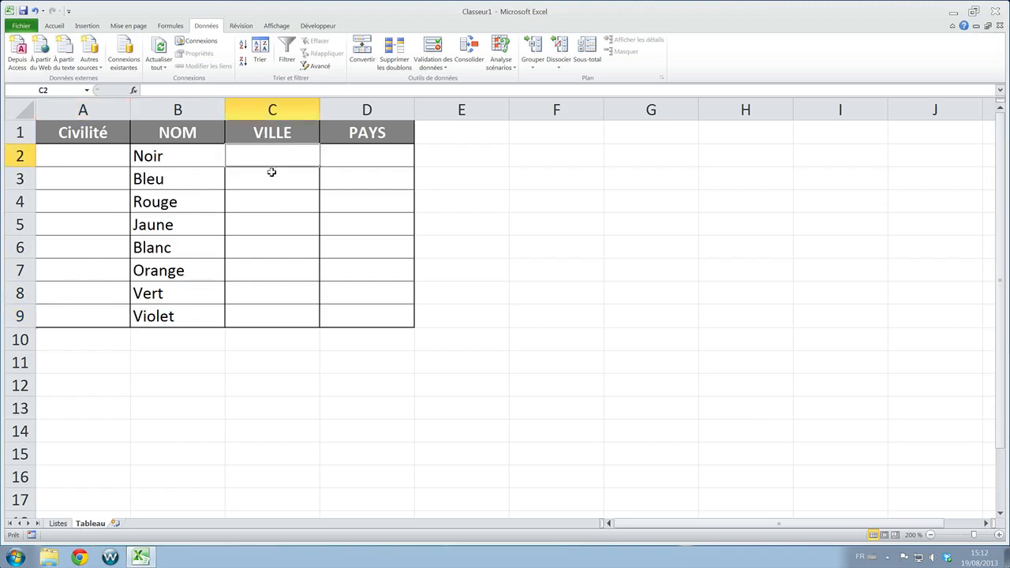
pyautogui.moveTo(266, 150); pyautogui.dragTo(276, 316)
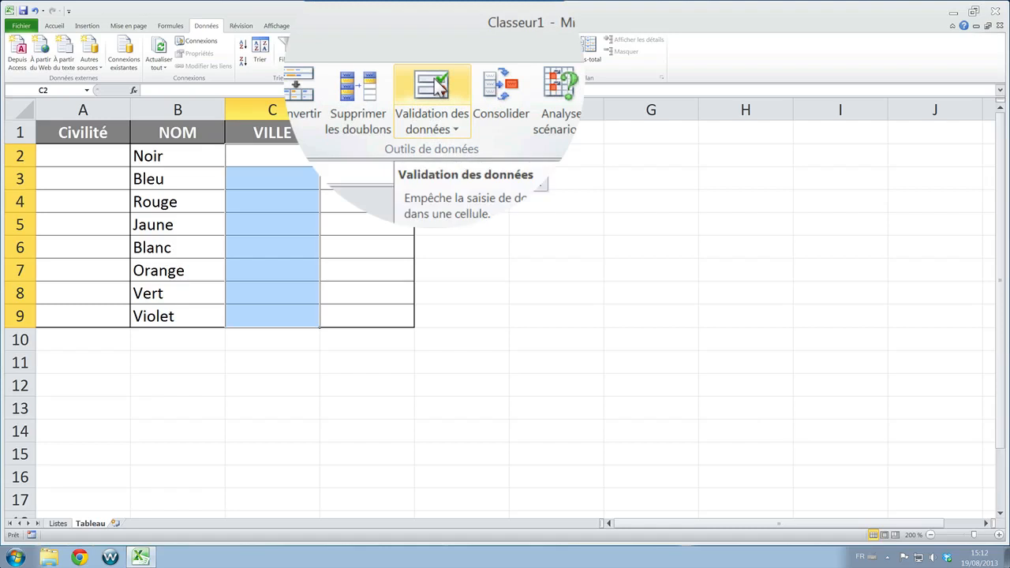
pyautogui.click(438, 89)
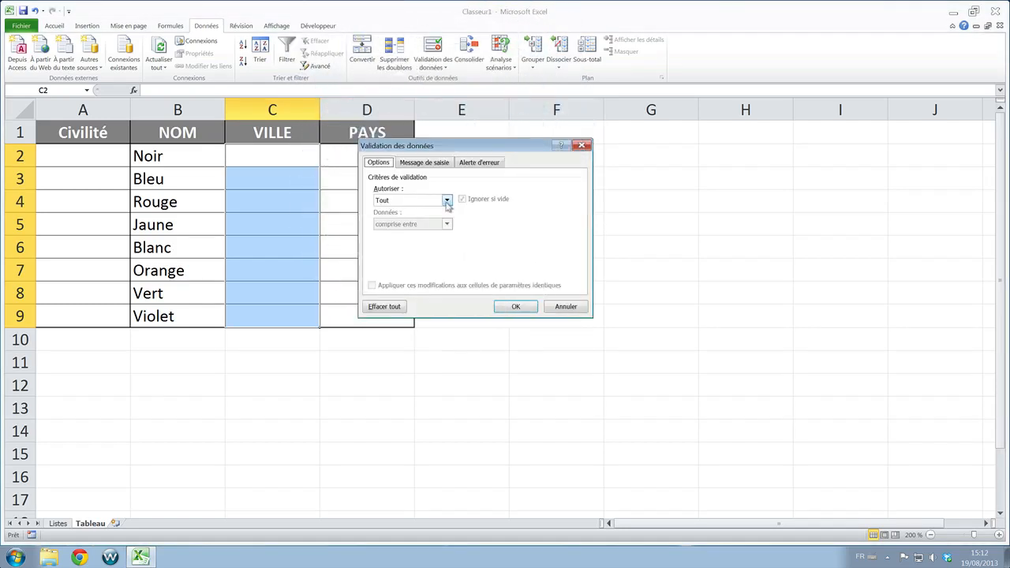
pyautogui.click(446, 201)
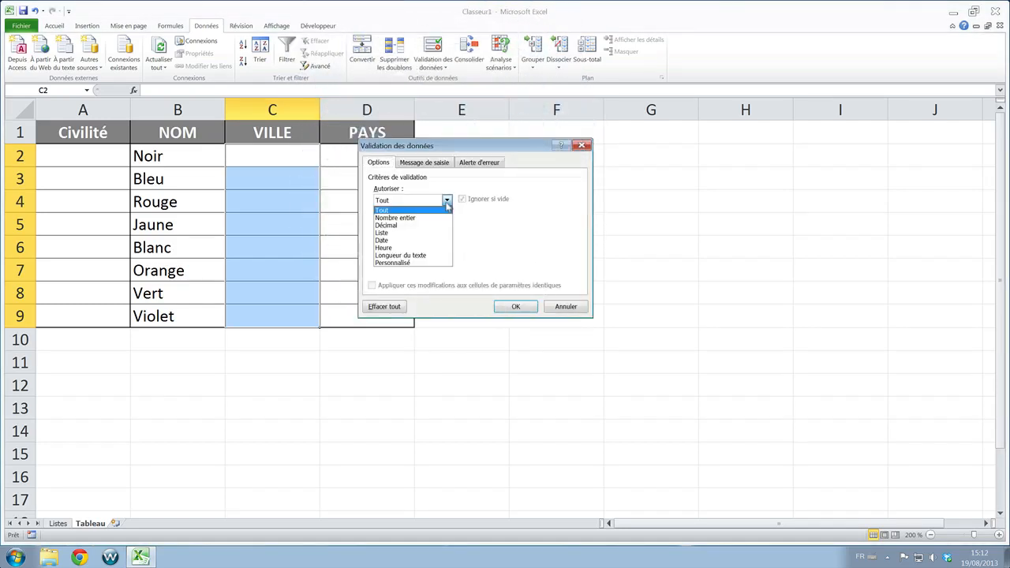
pyautogui.click(390, 233)
pyautogui.click(383, 246)
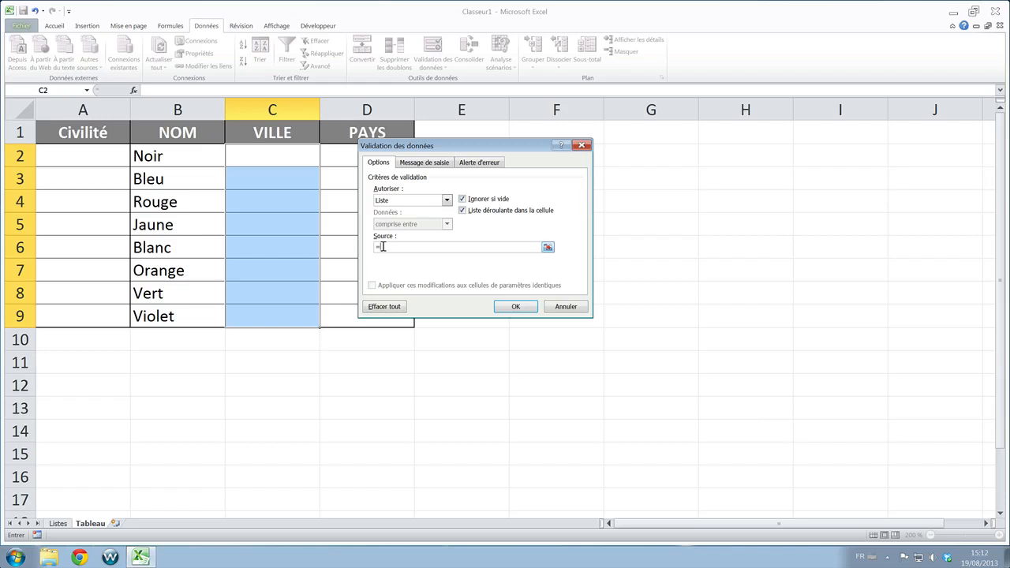
pyautogui.write('VILLE')
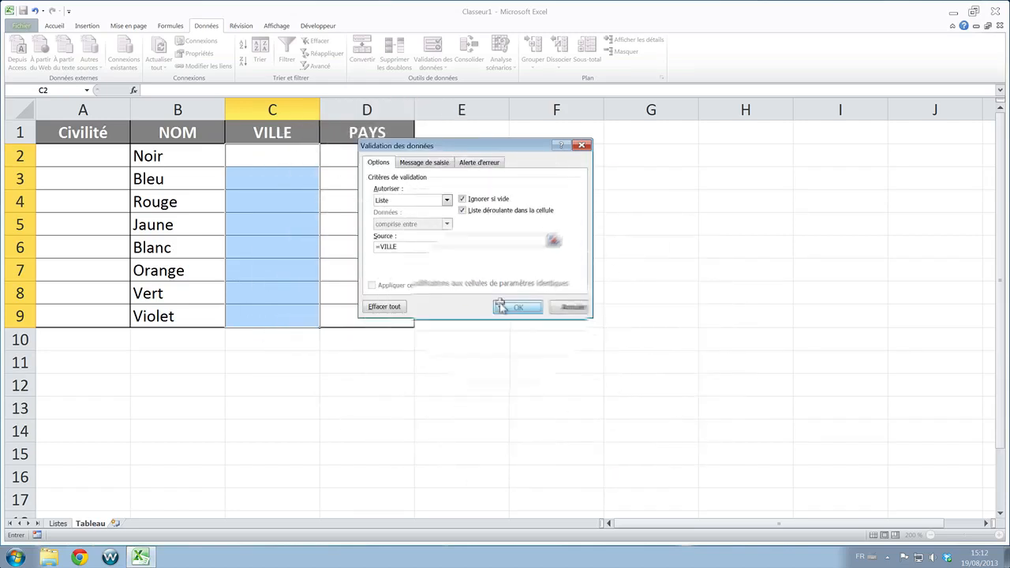
pyautogui.click(514, 306)
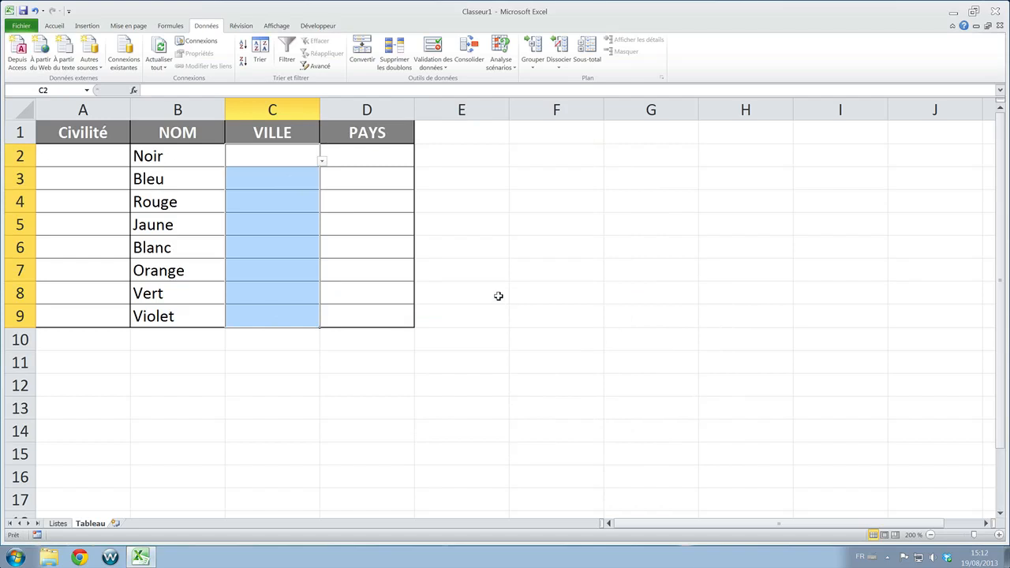
pyautogui.click(322, 161)
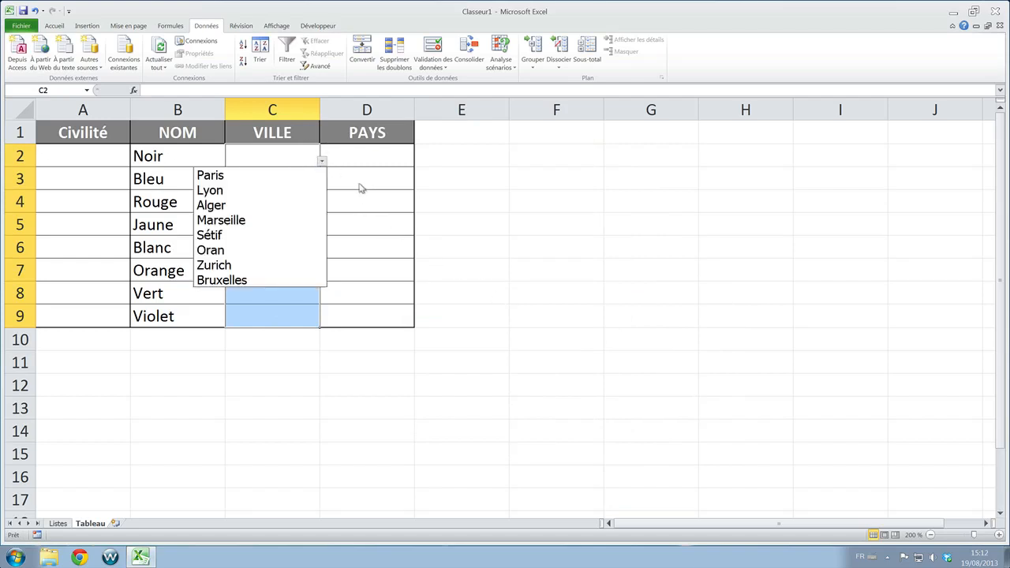
# - Check the city drop-down list in cells C3, C4 and C9 of the VILLE column
pyautogui.press('Escape')
pyautogui.click(306, 182)
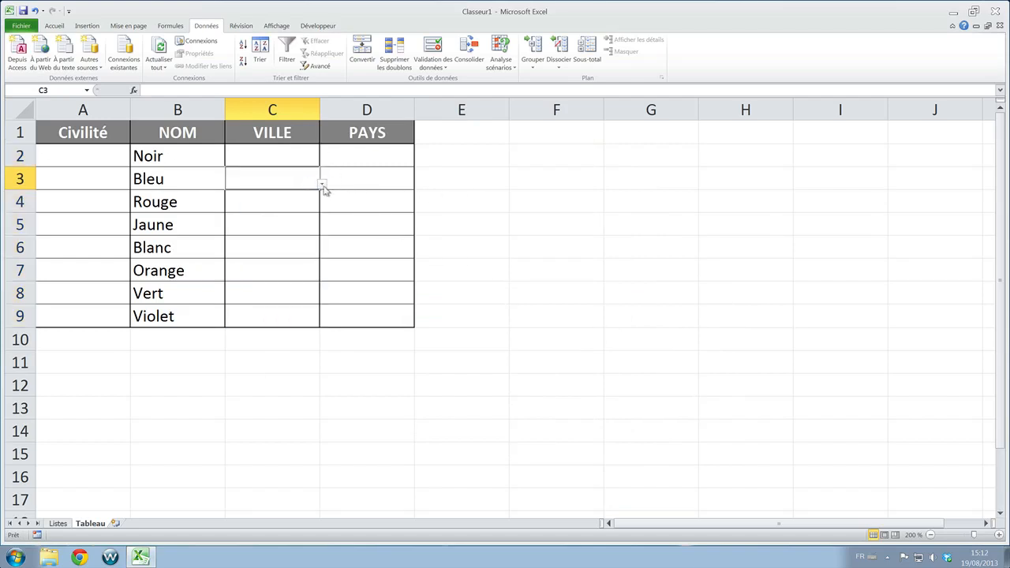
pyautogui.click(322, 184)
pyautogui.press('Escape')
pyautogui.click(284, 204)
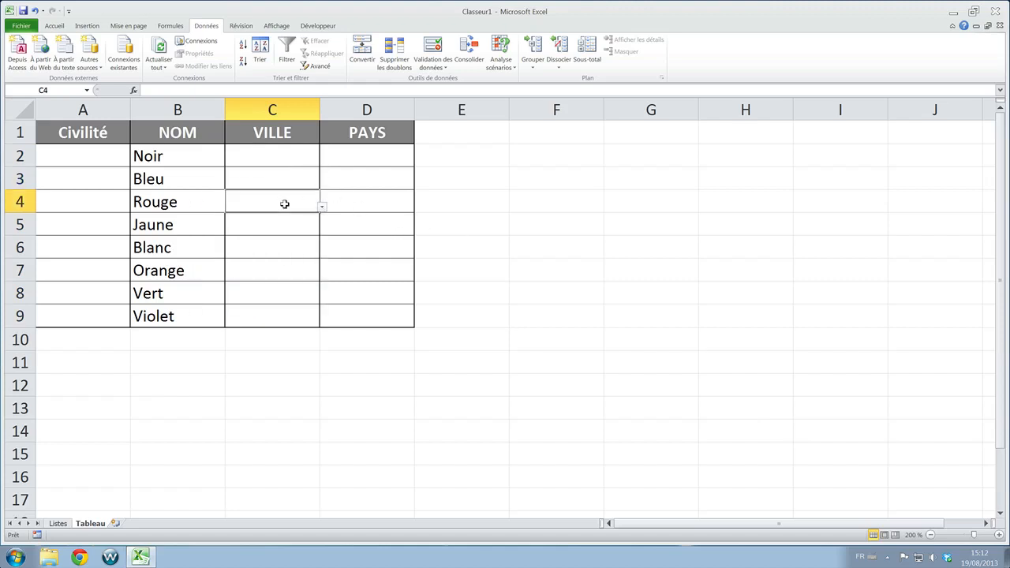
pyautogui.click(321, 207)
pyautogui.press('Escape')
pyautogui.click(295, 324)
pyautogui.click(322, 322)
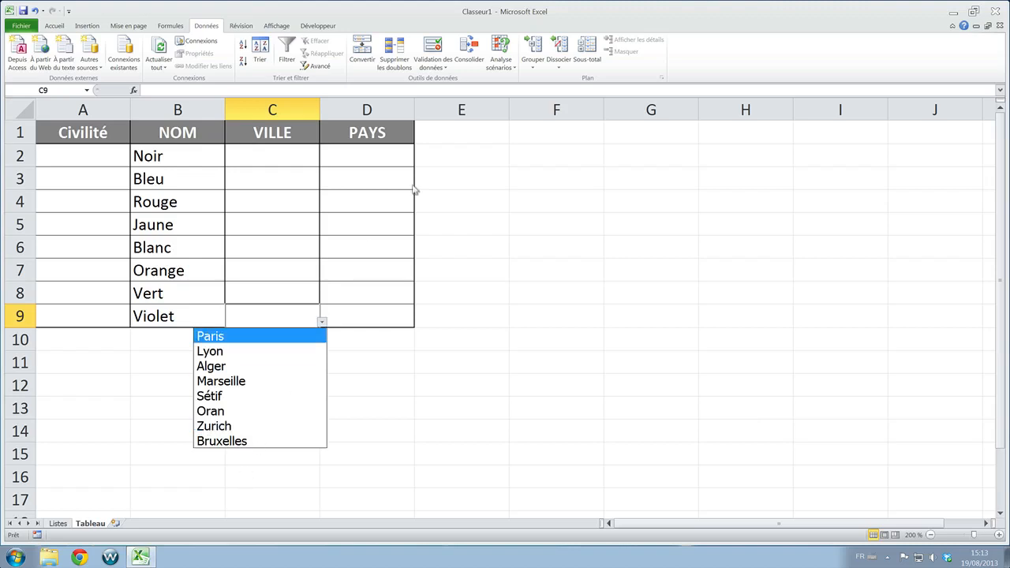
pyautogui.press('Escape')
# - Apply Liste data validation with the source =PAYS to D2:D9 in the PAYS column
pyautogui.click(361, 156)
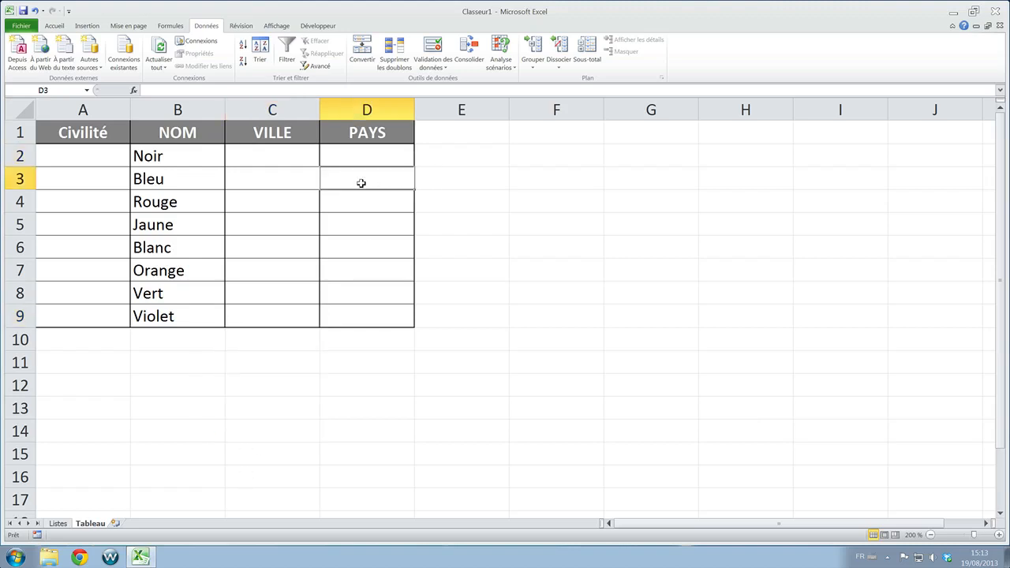
pyautogui.moveTo(363, 160); pyautogui.dragTo(365, 318)
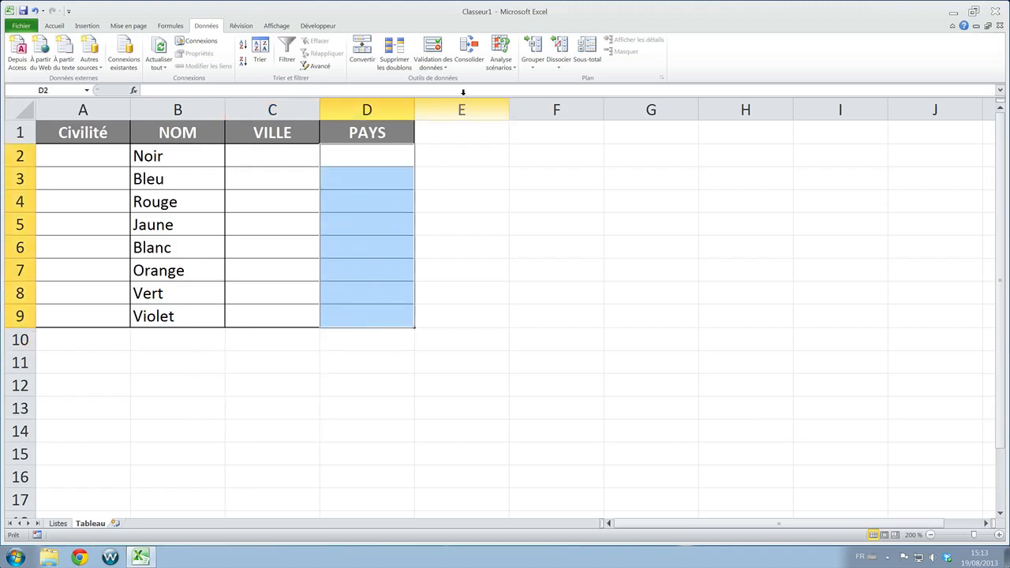
pyautogui.click(438, 49)
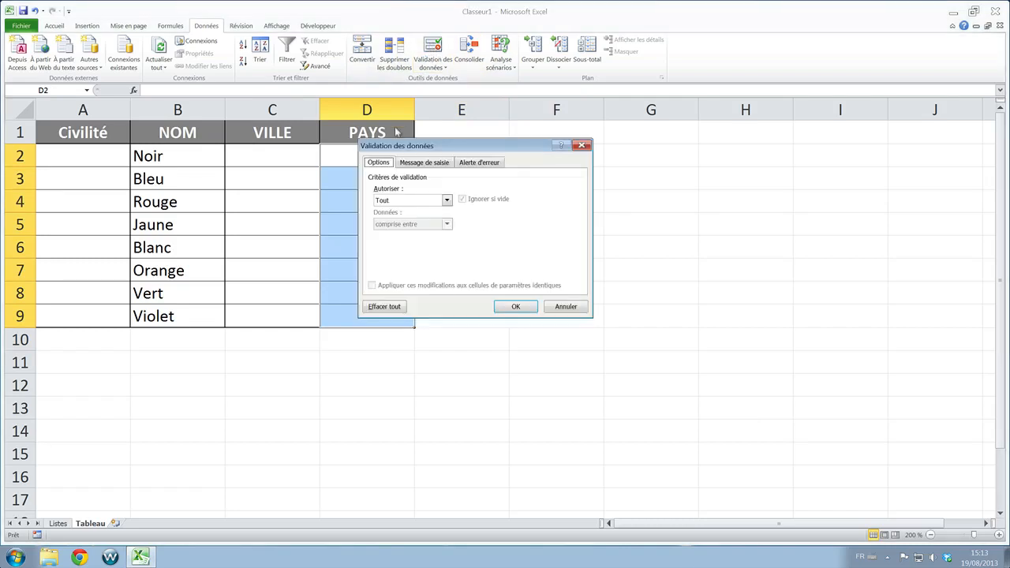
pyautogui.click(446, 201)
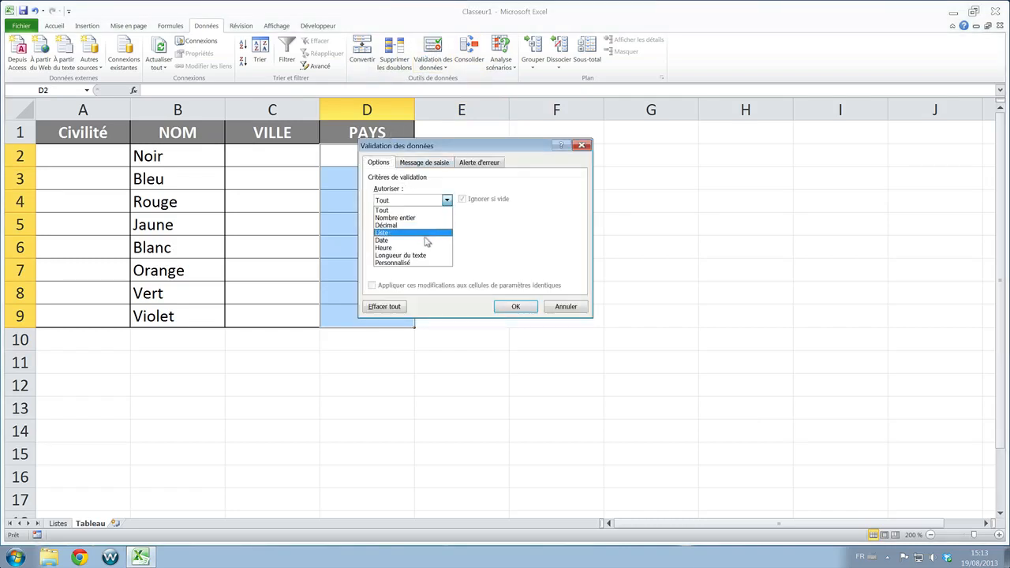
pyautogui.click(425, 233)
pyautogui.click(418, 245)
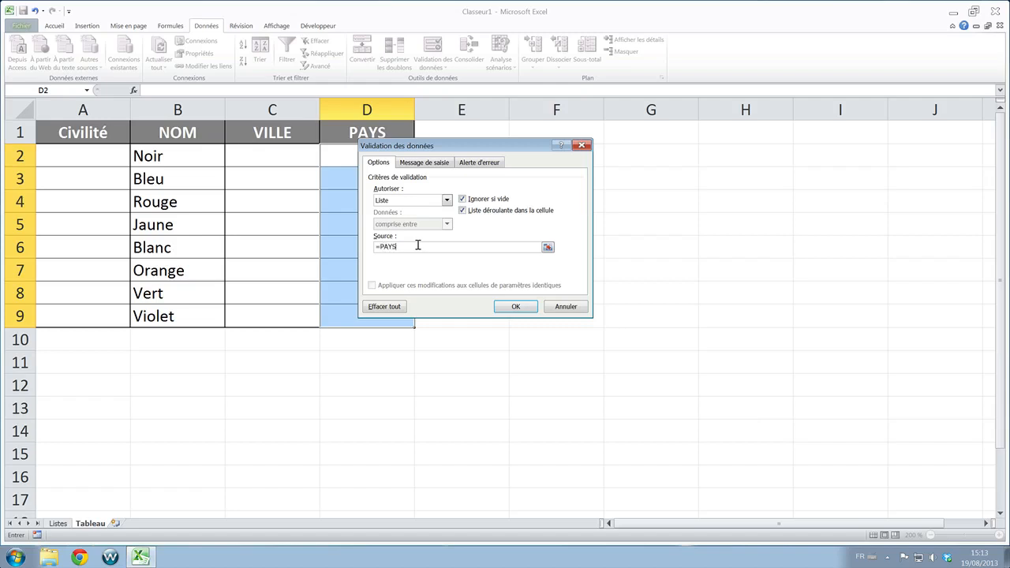
pyautogui.click(515, 307)
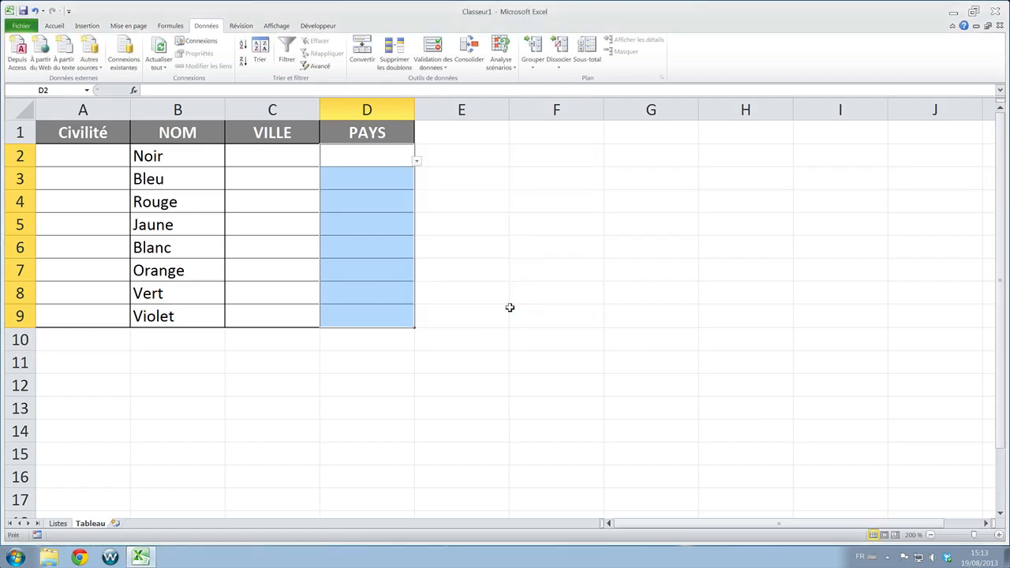
# - Check the country drop-down list in cells D2 and D5
pyautogui.click(417, 162)
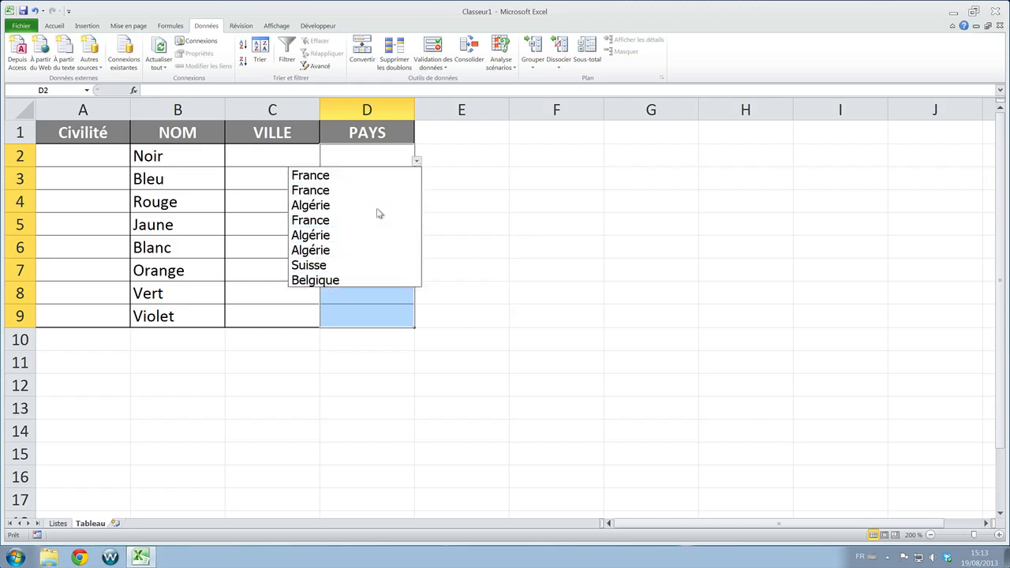
pyautogui.press('Escape')
pyautogui.click(388, 230)
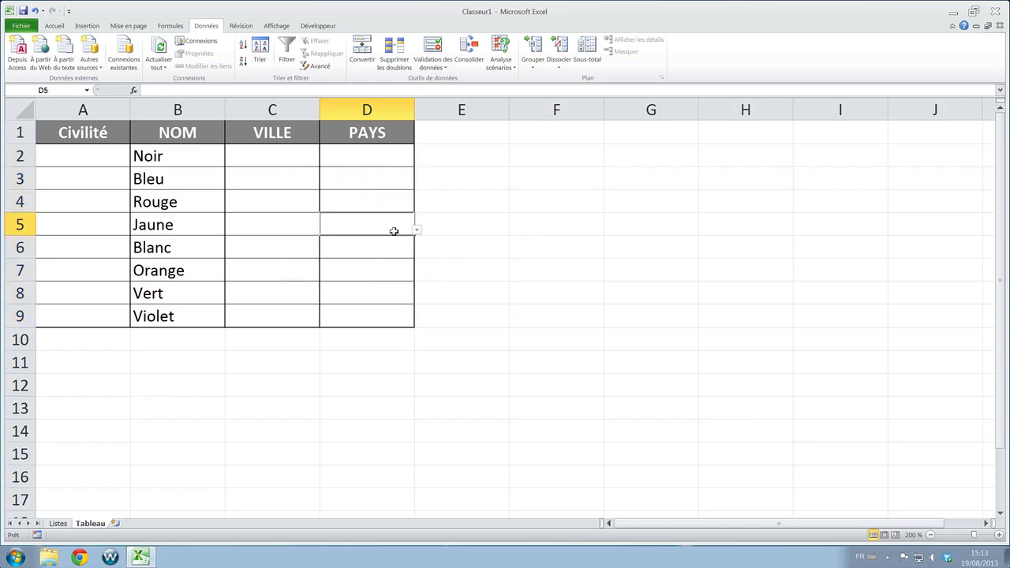
pyautogui.click(417, 231)
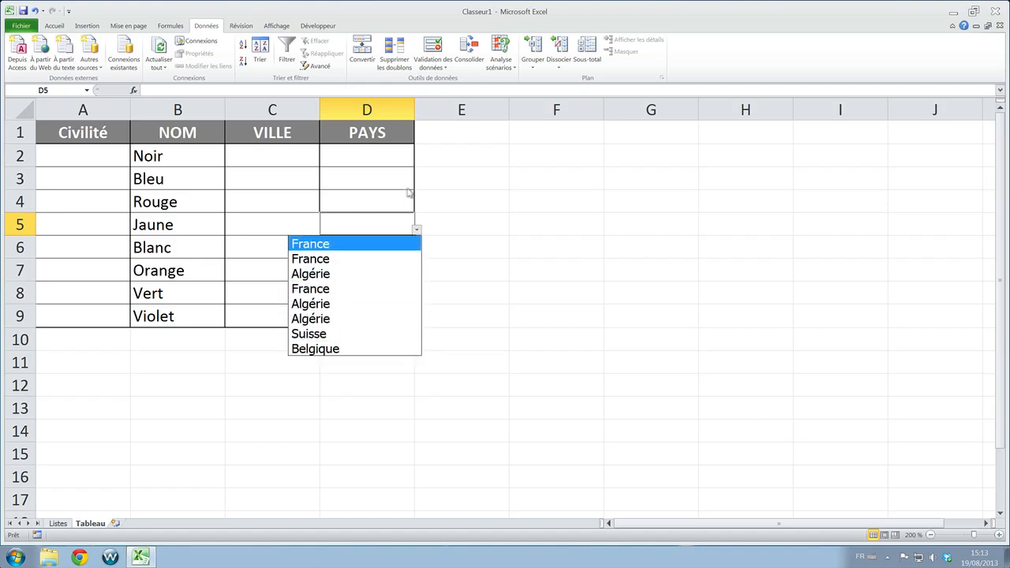
pyautogui.click(461, 186)
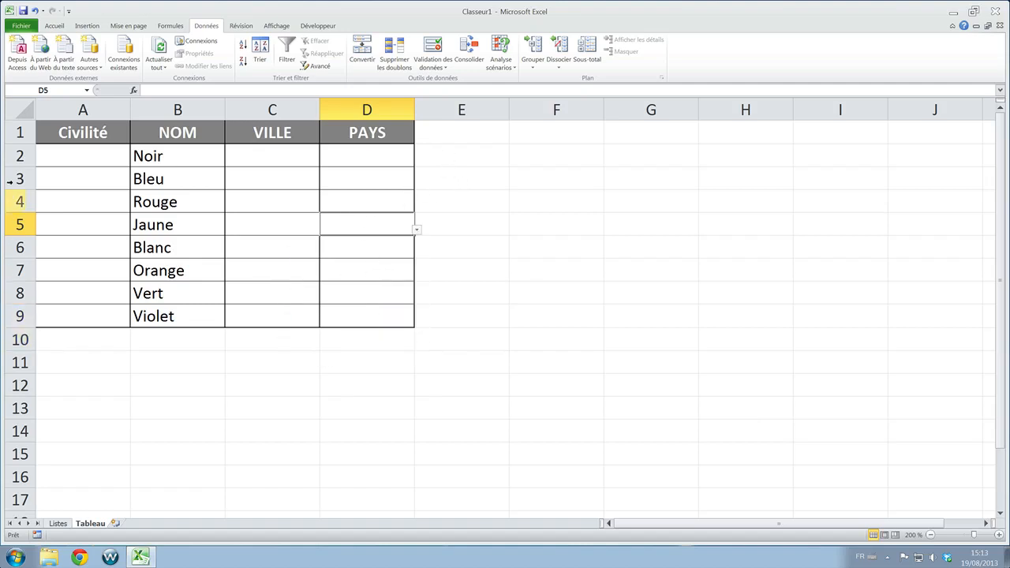
# - Clear Belgique from E9 in the PAYS list on the Listes sheet by filling it from the empty cell F9
pyautogui.click(58, 524)
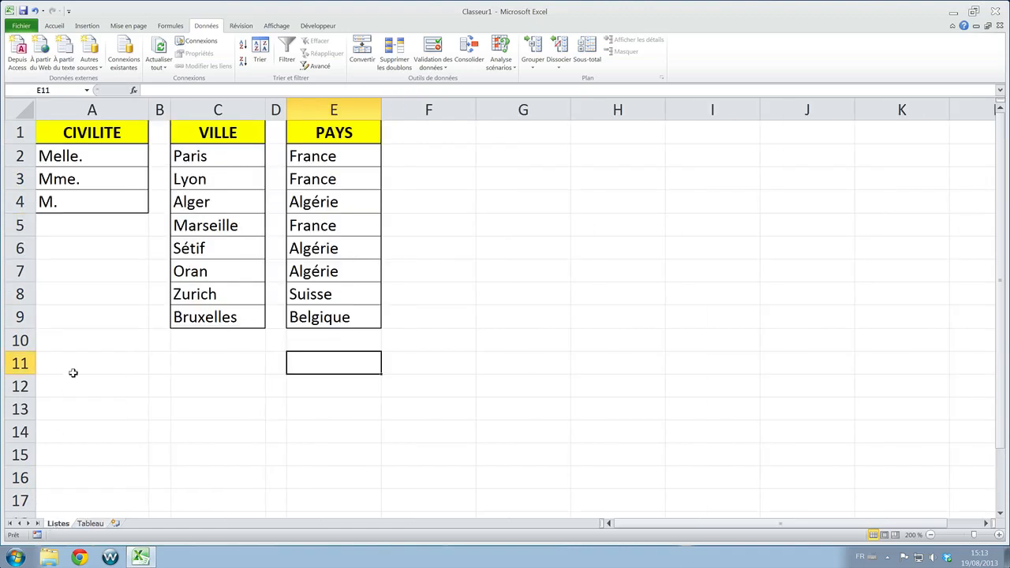
pyautogui.click(316, 158)
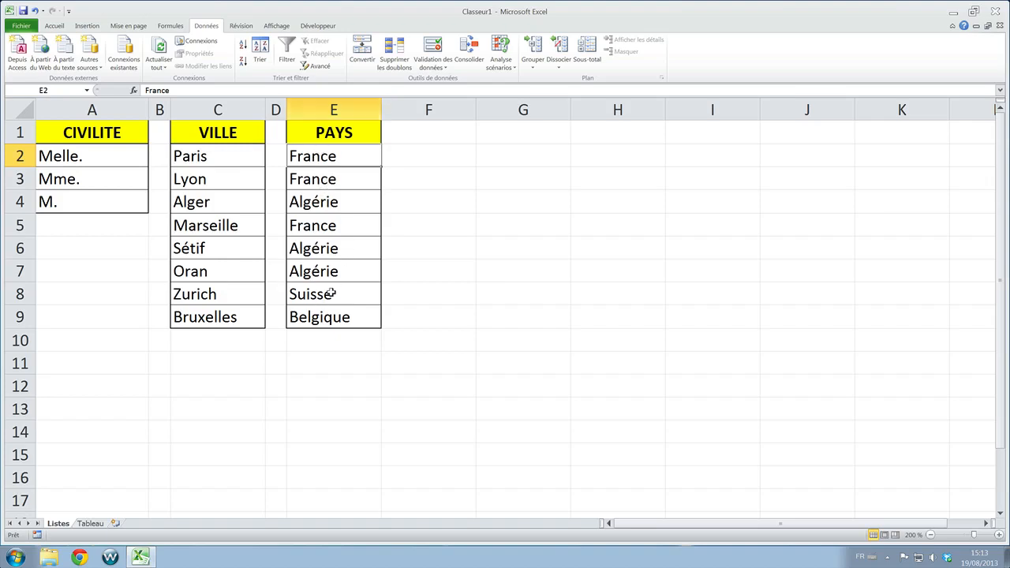
pyautogui.click(306, 318)
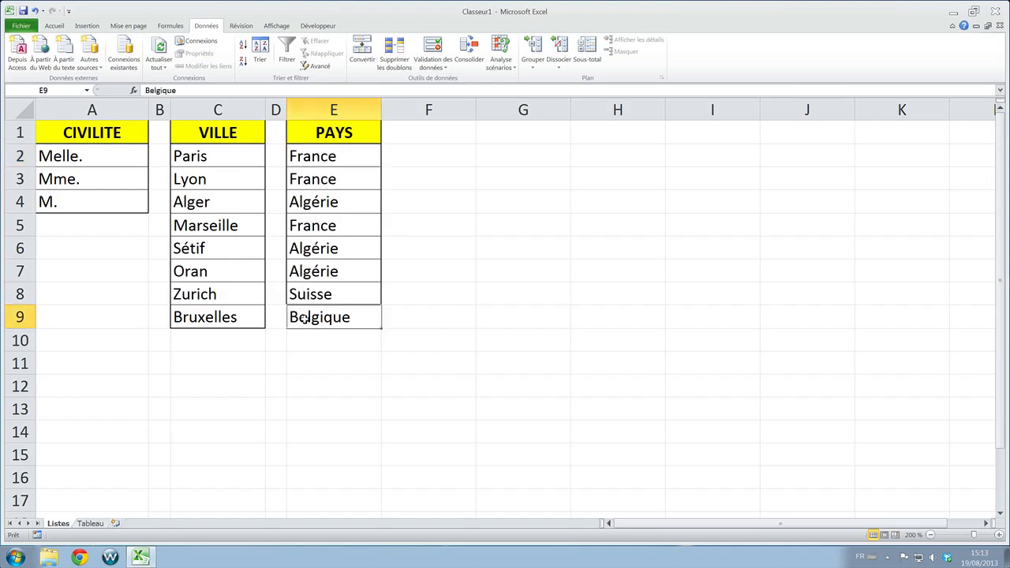
pyautogui.click(344, 345)
pyautogui.click(389, 322)
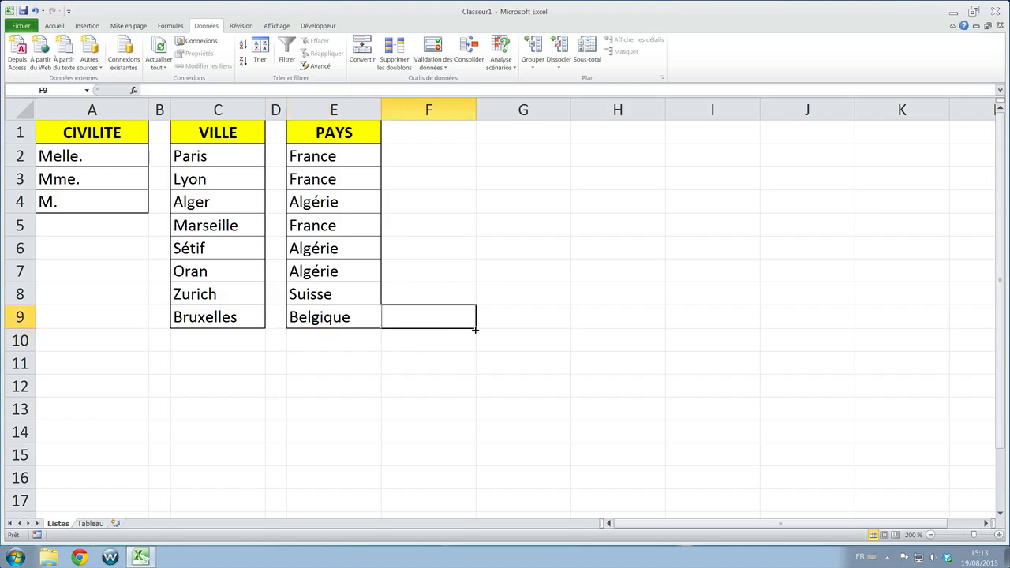
pyautogui.moveTo(476, 329); pyautogui.dragTo(312, 320)
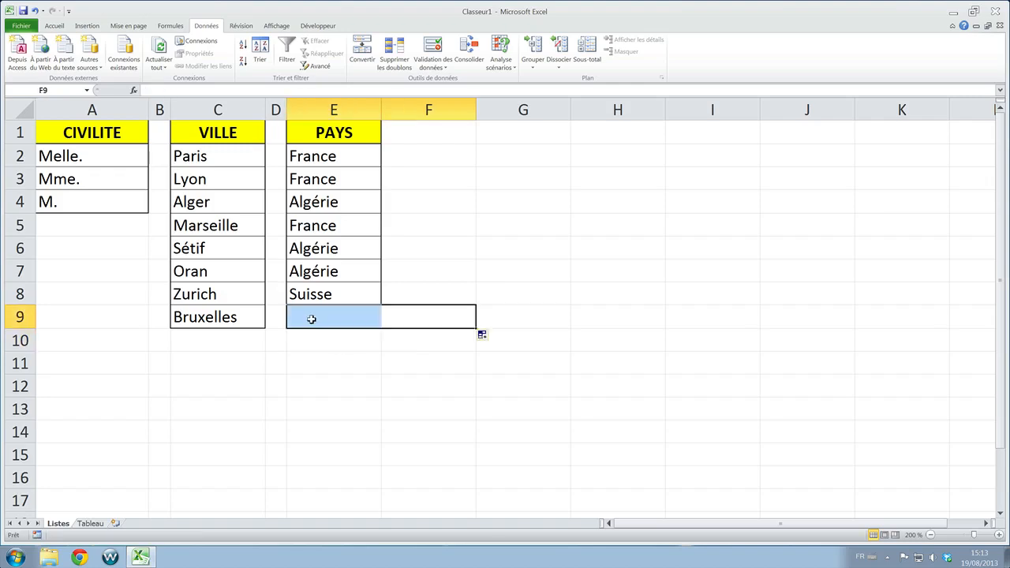
pyautogui.click(312, 341)
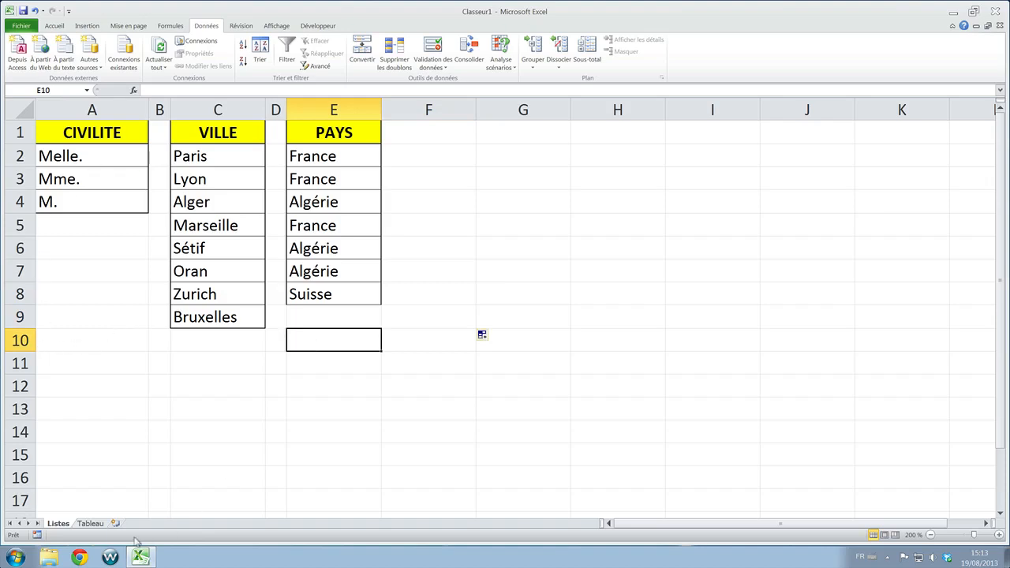
# - Examine the drop-down list in D5 on the Tableau sheet for the effect of the cleared country
pyautogui.click(91, 524)
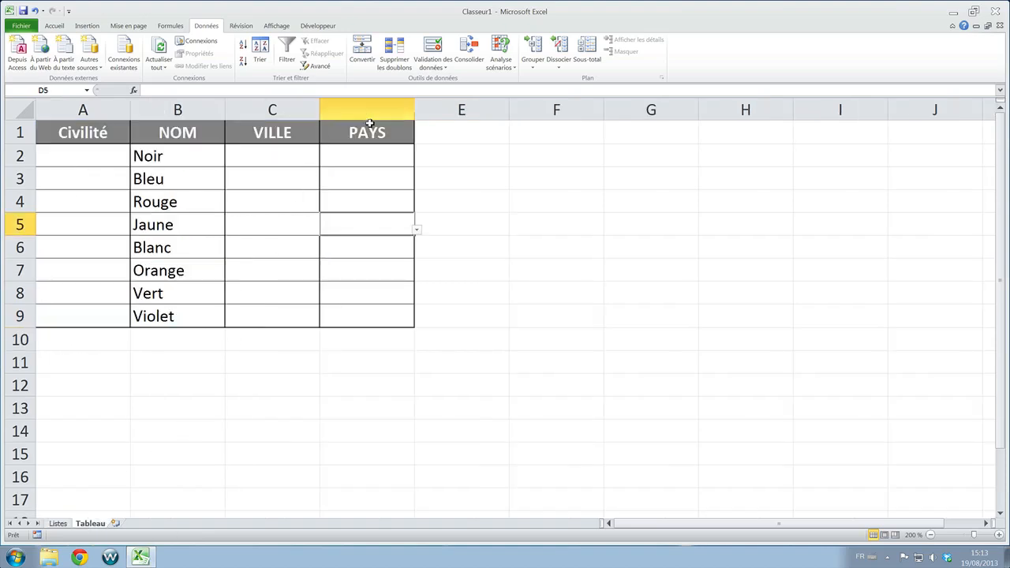
pyautogui.click(418, 231)
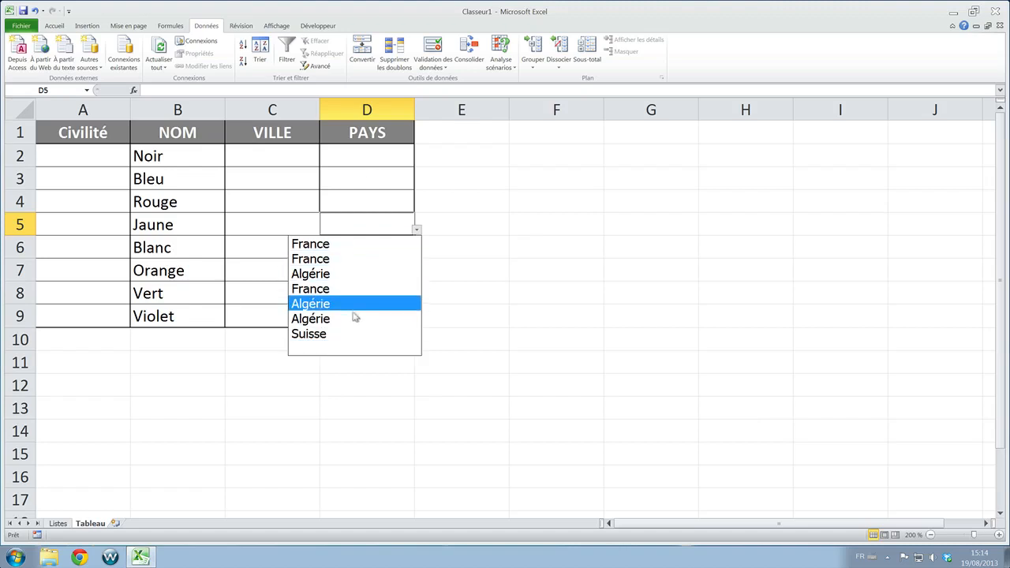
pyautogui.click(417, 231)
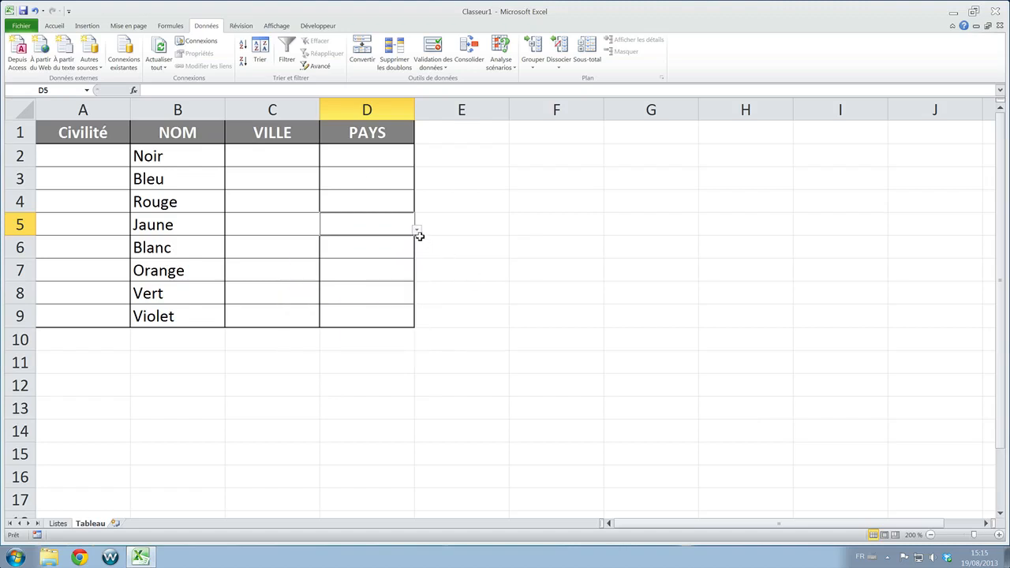
pyautogui.click(417, 231)
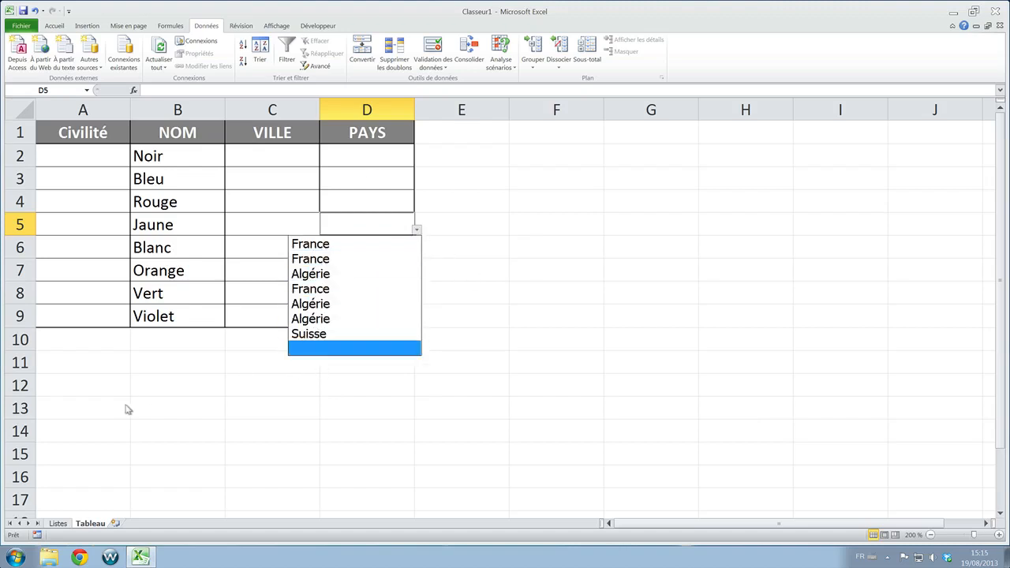
# - Fill Suisse from E8 down into E9 on the Listes sheet and replace the copied entry with USA
pyautogui.click(58, 526)
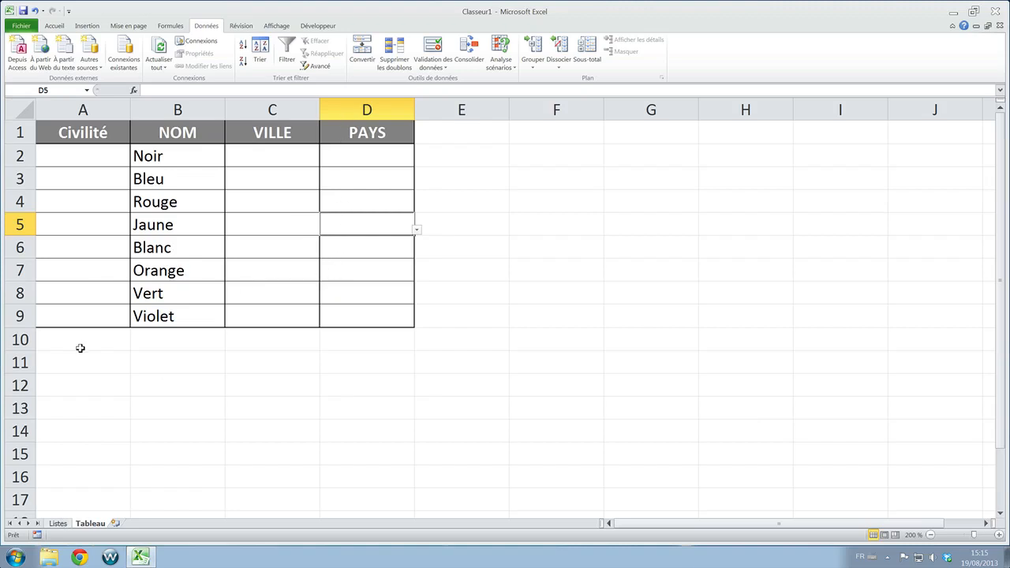
pyautogui.click(58, 525)
pyautogui.click(311, 312)
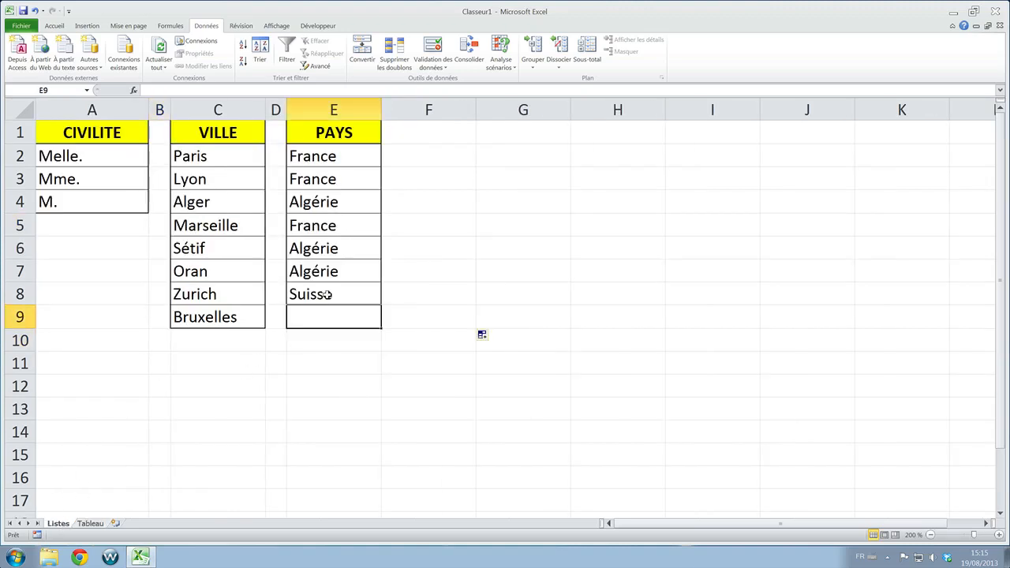
pyautogui.click(377, 302)
pyautogui.moveTo(380, 303); pyautogui.dragTo(382, 318)
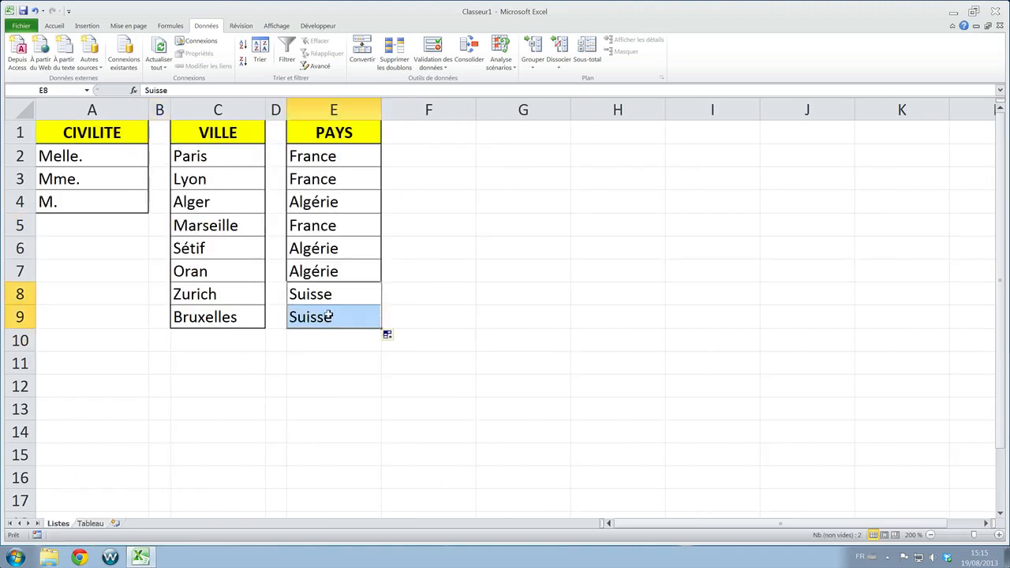
pyautogui.doubleClick(329, 316)
pyautogui.doubleClick(329, 315)
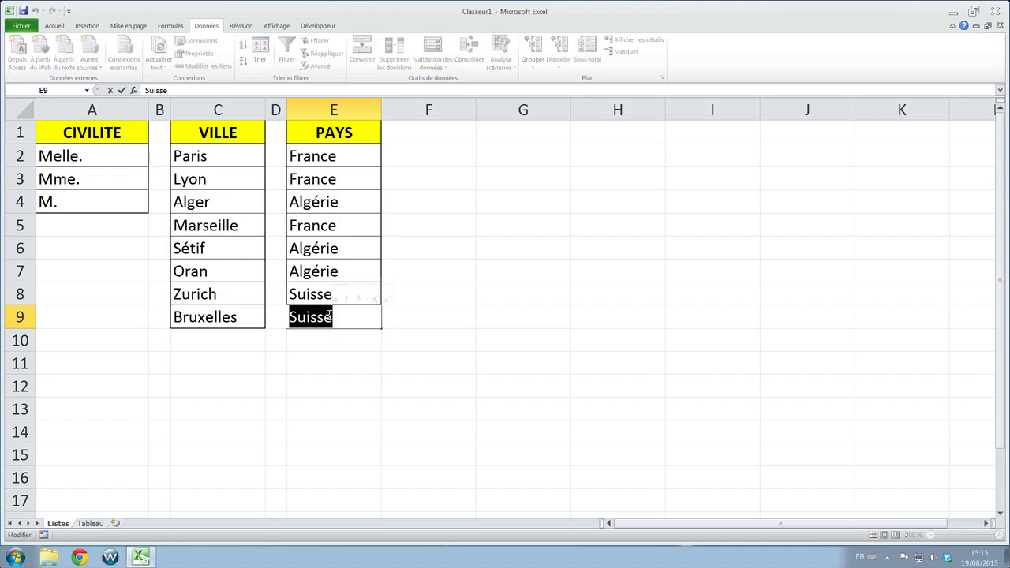
pyautogui.write('usa')
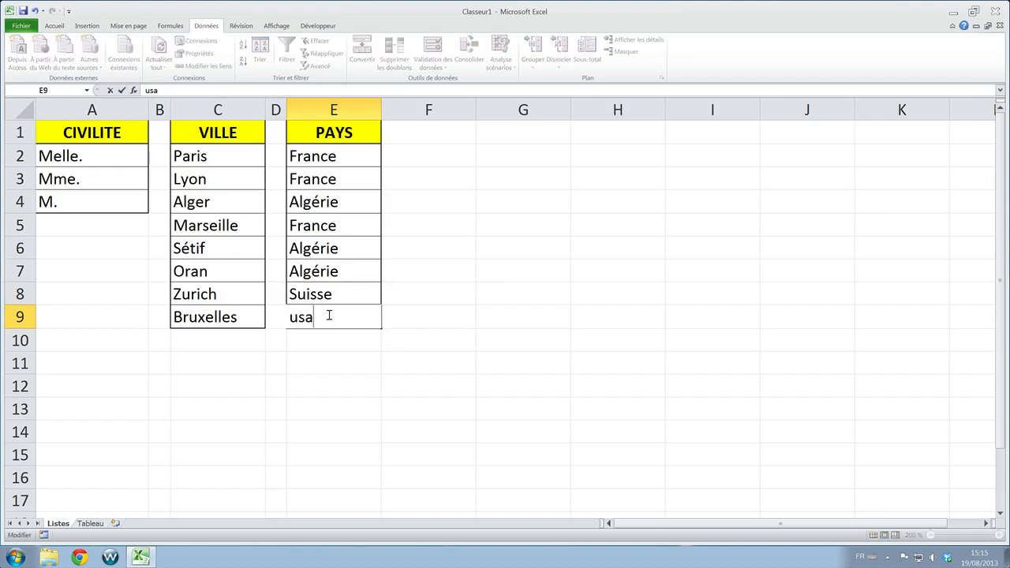
pyautogui.press('BackSpace')
pyautogui.press('BackSpace')
pyautogui.write('USA')
pyautogui.press('Return')
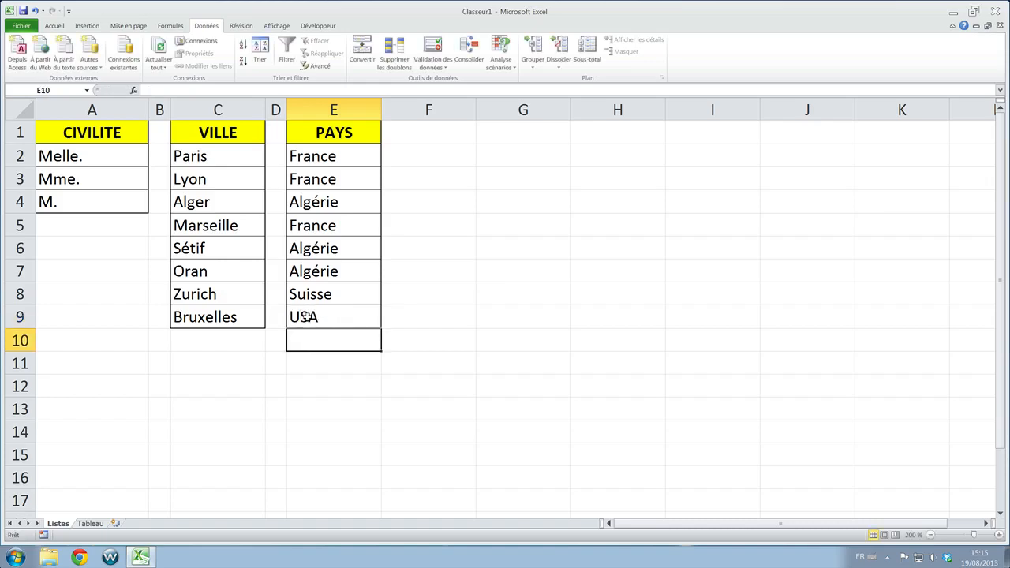
# - Check the D5 drop-down list on the Tableau sheet for the new USA entry
pyautogui.click(95, 524)
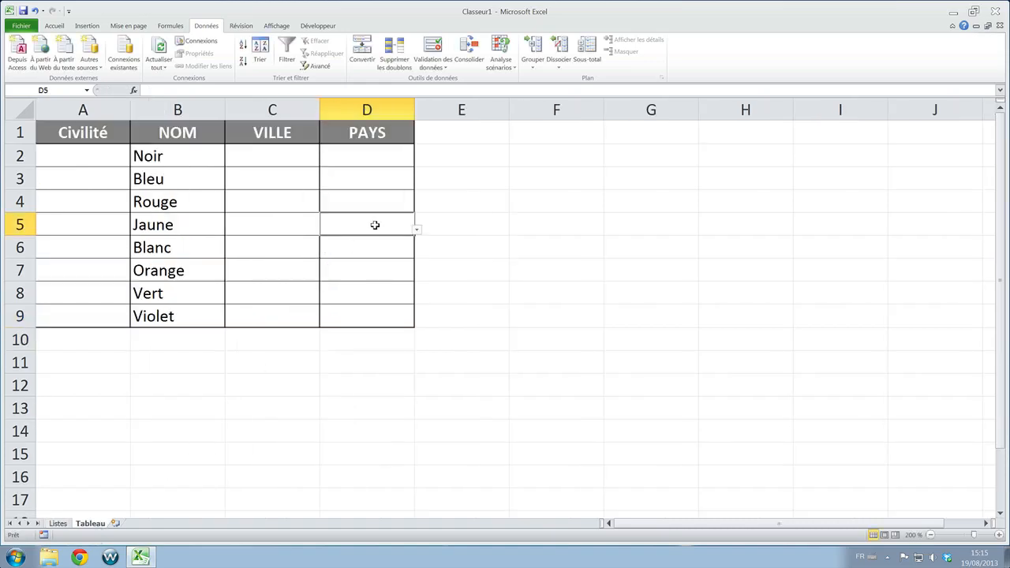
pyautogui.click(417, 231)
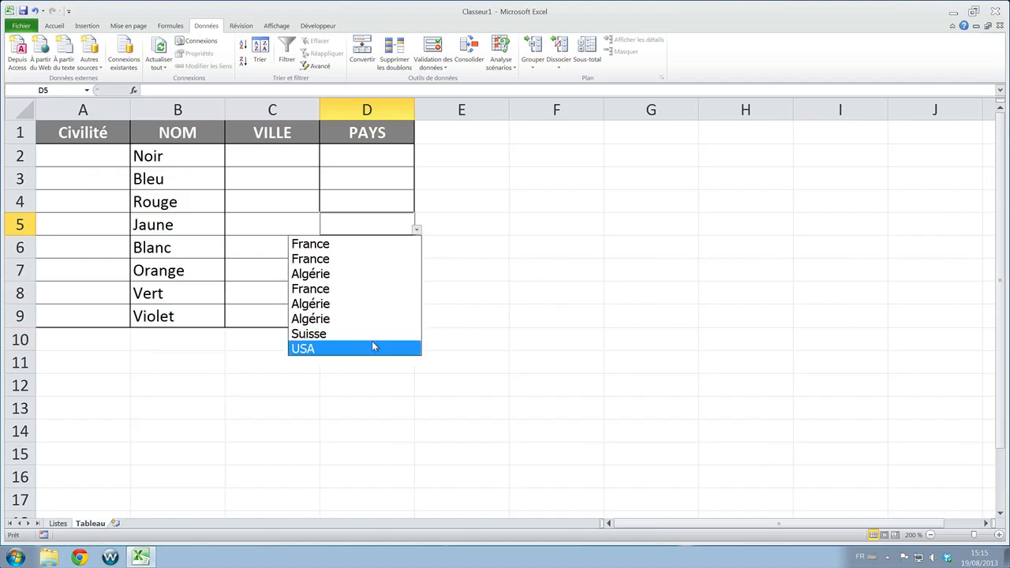
pyautogui.click(479, 247)
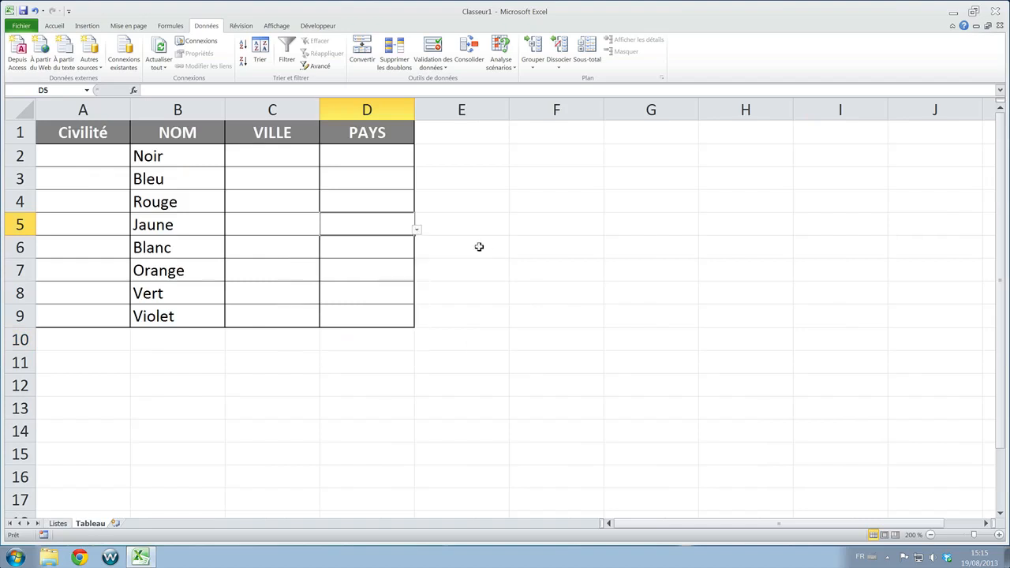
# - Fill the Civilité cells A2 to A5 from their drop-down lists with M., Melle., Mme. and Melle
pyautogui.click(87, 153)
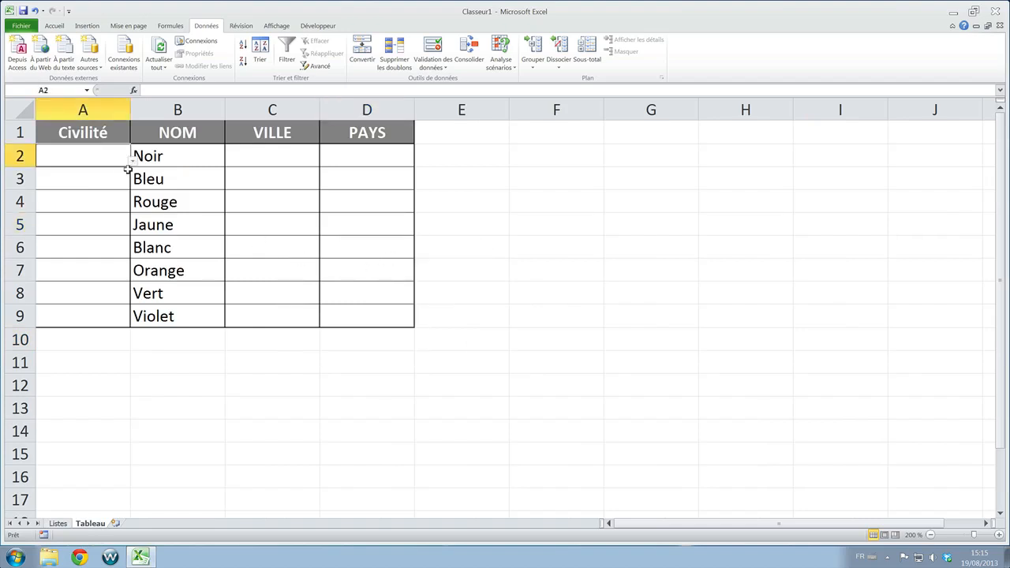
pyautogui.click(133, 161)
pyautogui.click(105, 201)
pyautogui.click(106, 176)
pyautogui.click(134, 184)
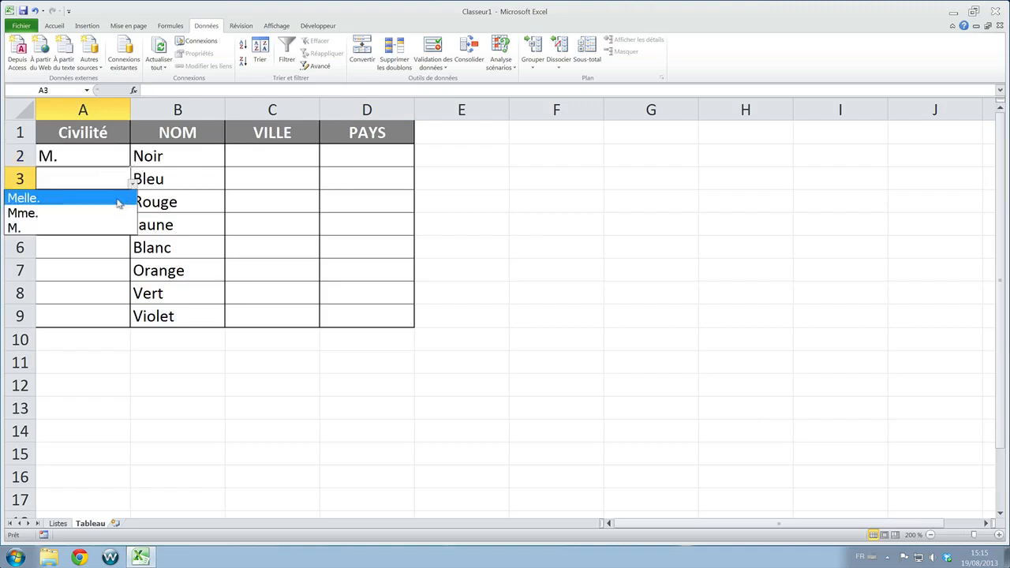
pyautogui.click(118, 201)
pyautogui.click(114, 202)
pyautogui.click(134, 206)
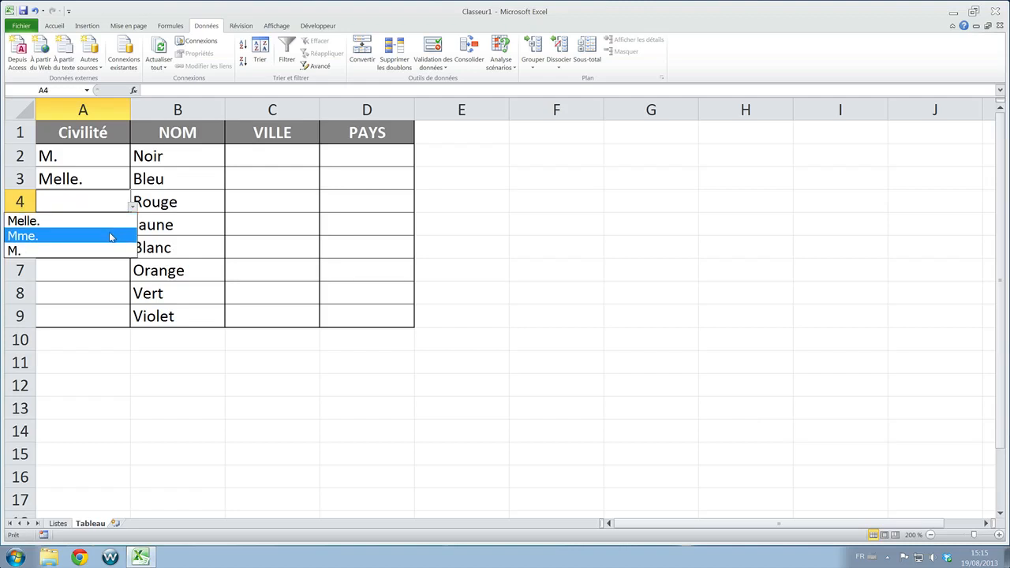
pyautogui.click(111, 236)
pyautogui.click(124, 225)
pyautogui.click(134, 230)
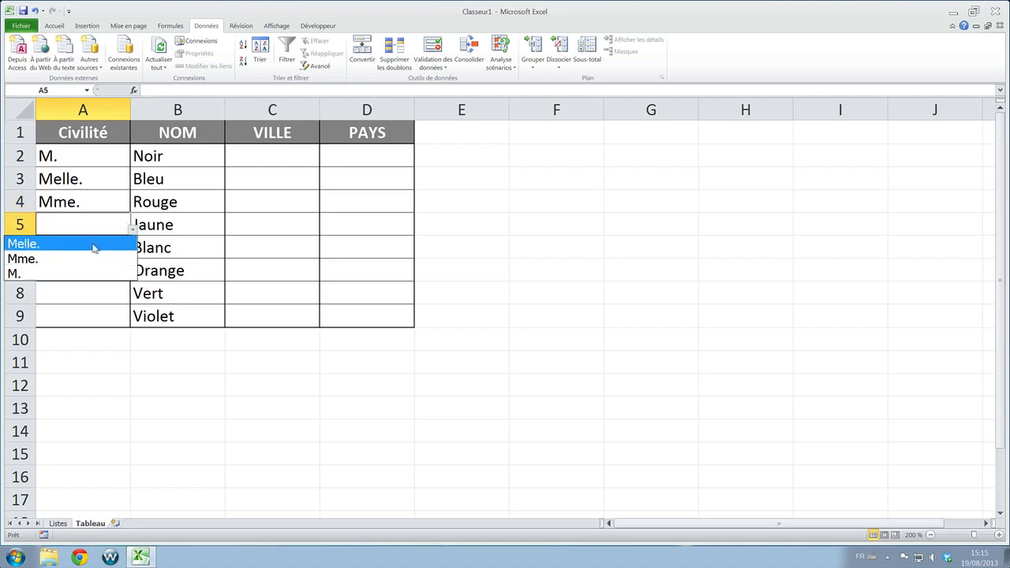
pyautogui.click(89, 247)
# - Choose M., Mme., M. and Melle. from the drop-down lists of Civilité cells A6 to A9
pyautogui.click(118, 246)
pyautogui.click(133, 252)
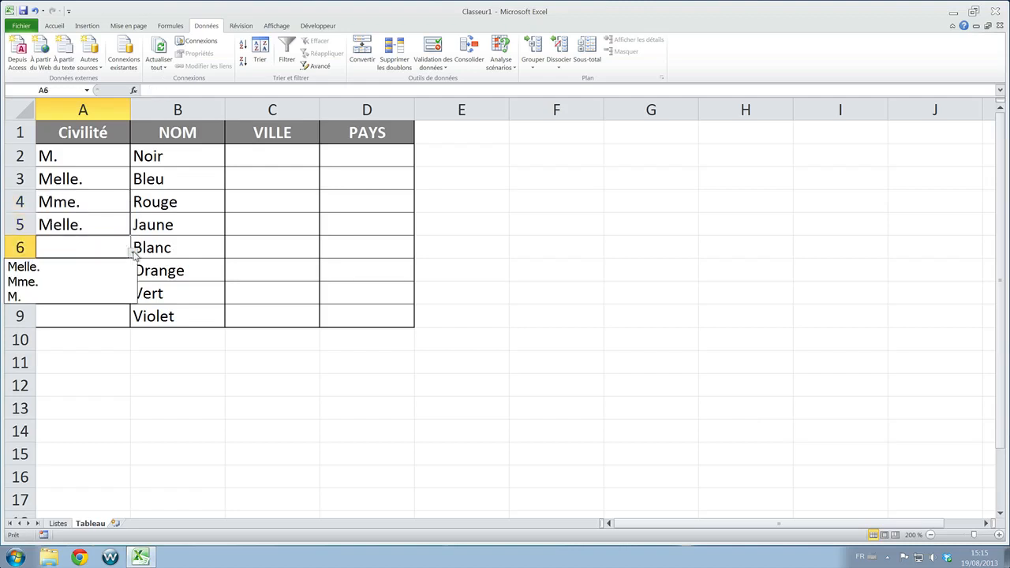
pyautogui.click(95, 293)
pyautogui.click(110, 277)
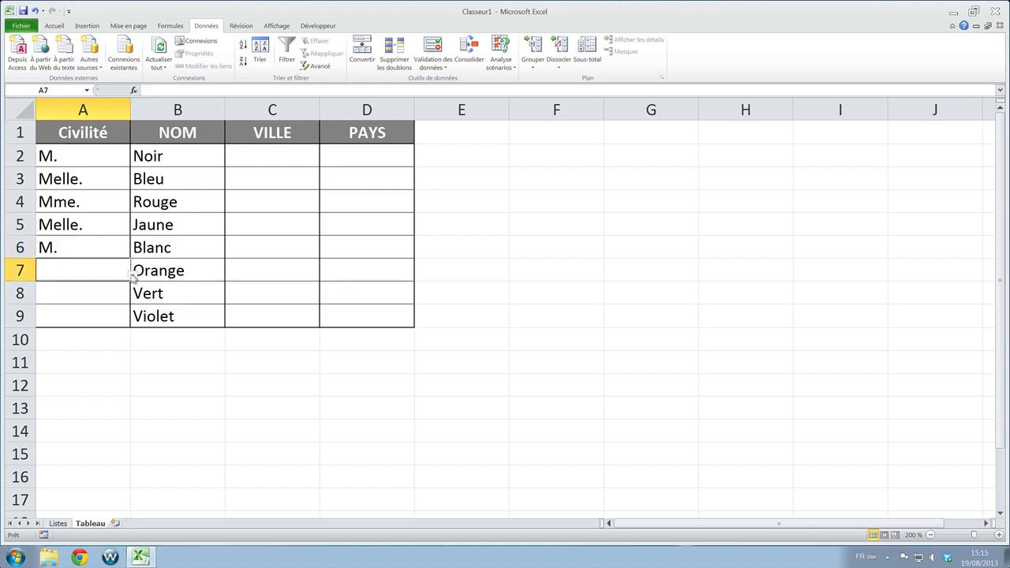
pyautogui.click(133, 273)
pyautogui.click(91, 304)
pyautogui.click(106, 292)
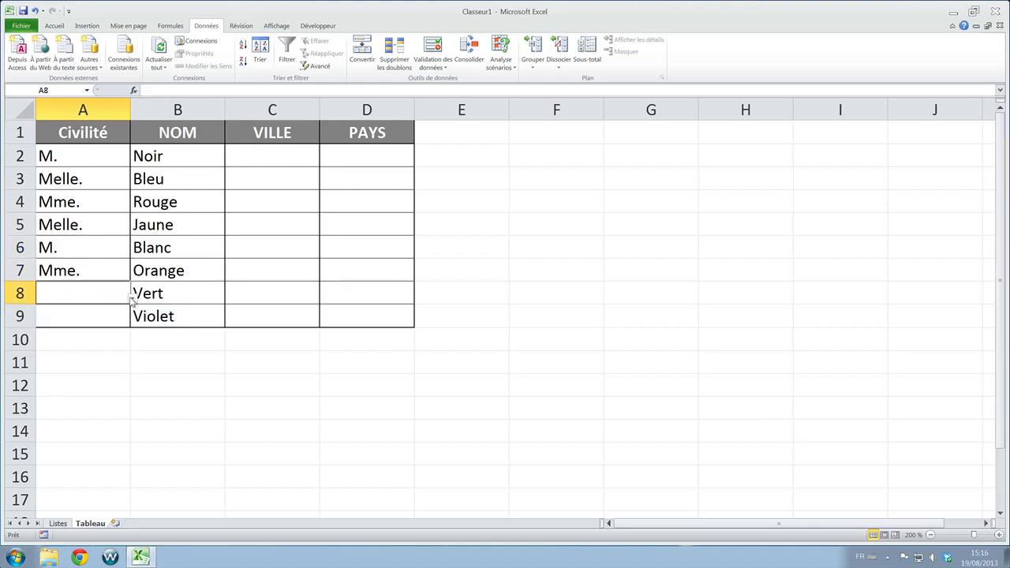
pyautogui.click(132, 297)
pyautogui.click(86, 341)
pyautogui.click(111, 314)
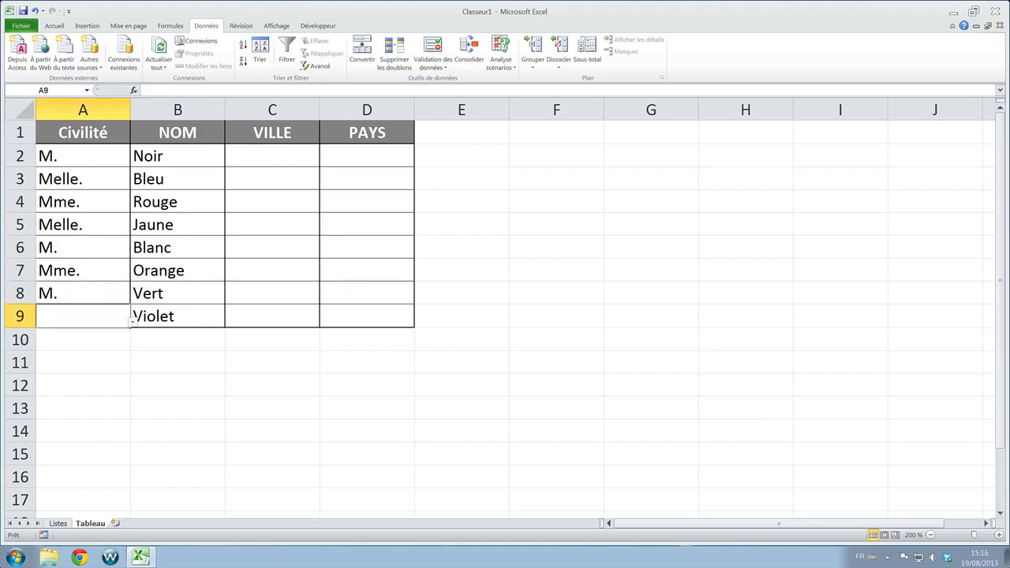
pyautogui.click(132, 322)
pyautogui.click(89, 335)
# - Fill the VILLE cells C2 to C5 from their drop-down lists with Paris, Lyon, Alger and Marseille
pyautogui.click(291, 155)
pyautogui.click(322, 161)
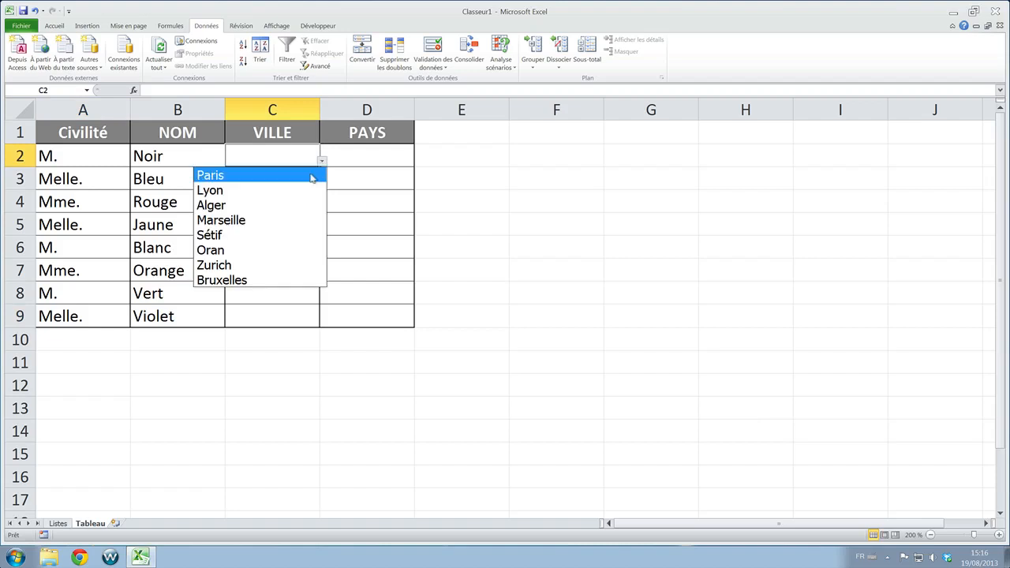
pyautogui.click(306, 175)
pyautogui.click(308, 176)
pyautogui.click(322, 183)
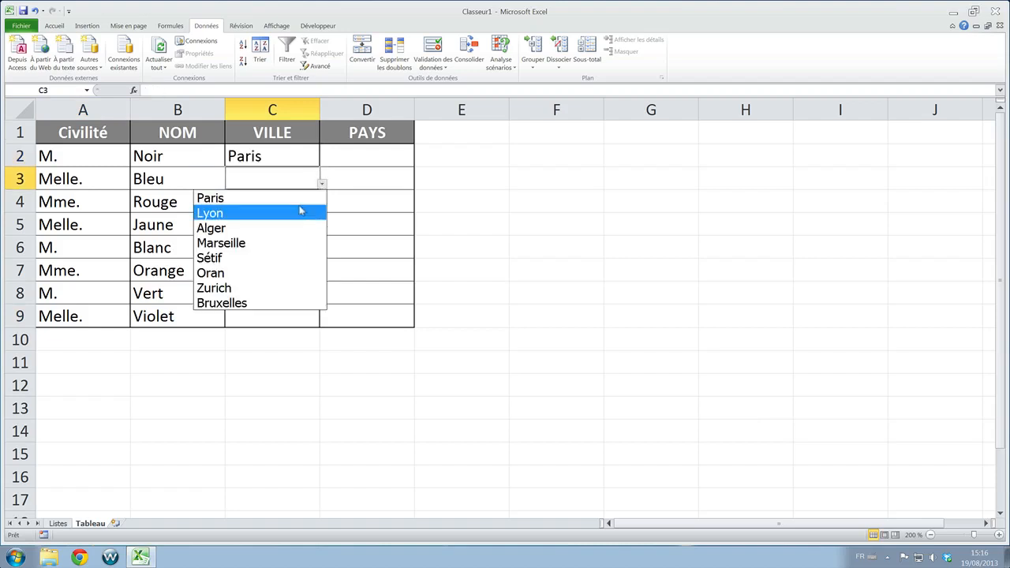
pyautogui.click(303, 211)
pyautogui.click(308, 205)
pyautogui.click(321, 207)
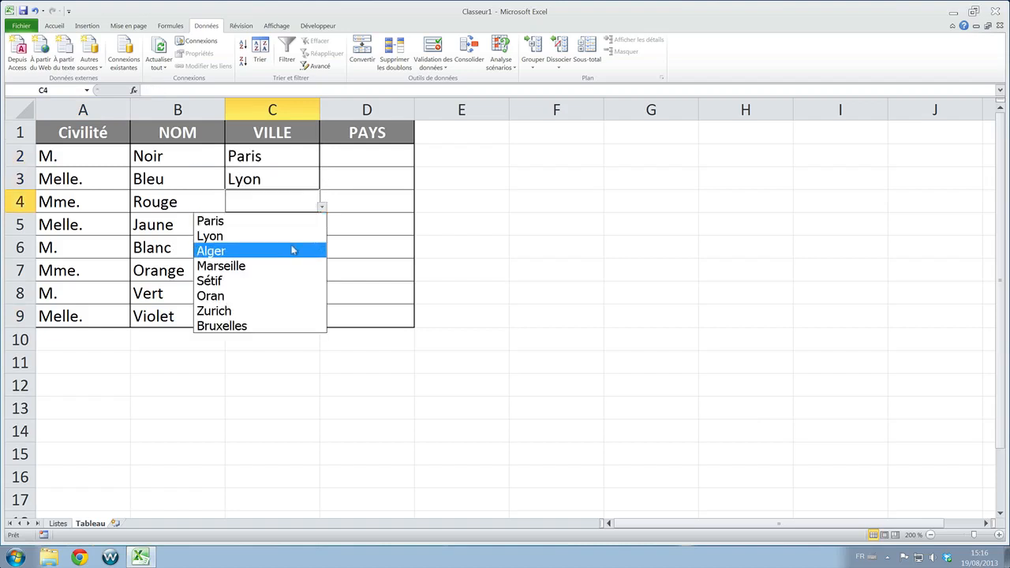
pyautogui.click(297, 247)
pyautogui.click(307, 229)
pyautogui.click(322, 229)
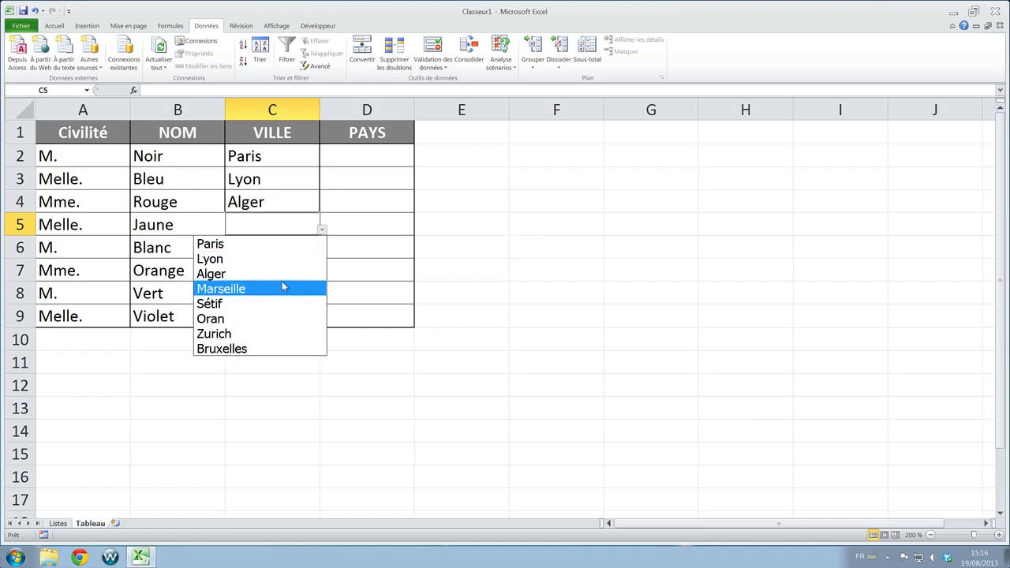
pyautogui.click(286, 287)
# - Choose Marseille, Sétif, Zurich and Bruxelles from the drop-down lists of VILLE cells C6 to C9
pyautogui.click(303, 247)
pyautogui.click(322, 254)
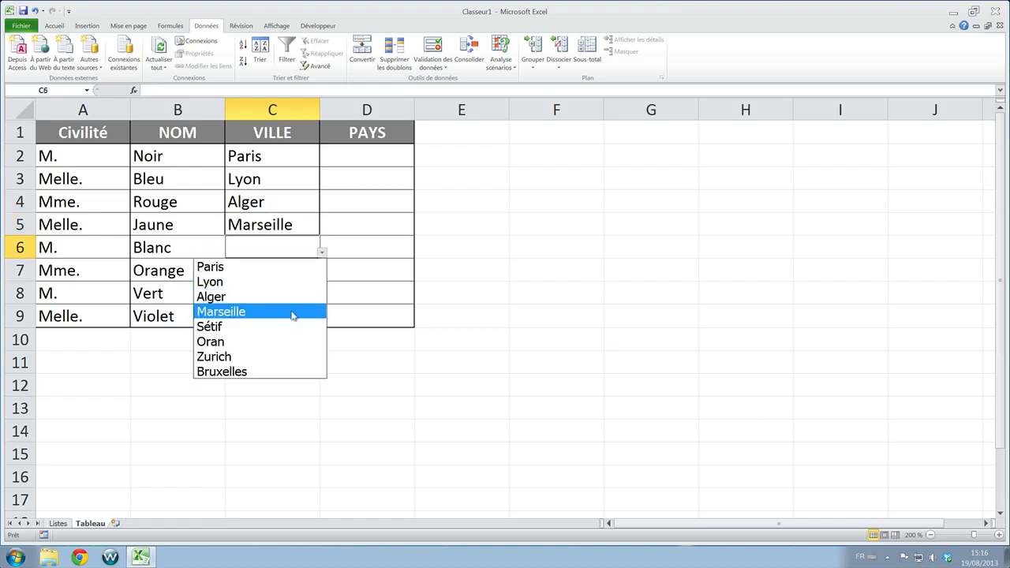
pyautogui.click(293, 312)
pyautogui.click(310, 279)
pyautogui.click(321, 275)
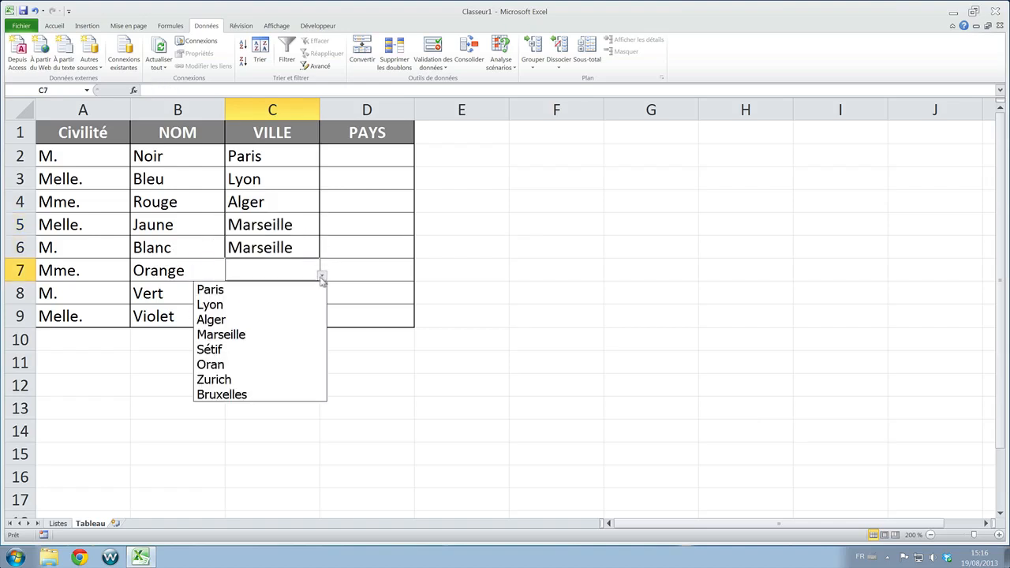
pyautogui.click(277, 357)
pyautogui.click(314, 292)
pyautogui.click(322, 298)
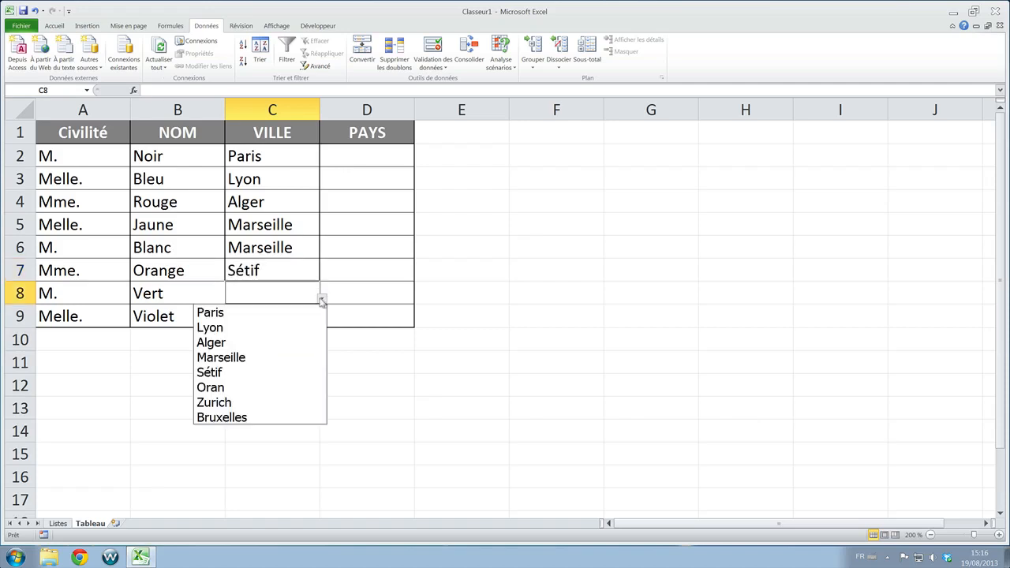
pyautogui.click(258, 397)
pyautogui.click(292, 313)
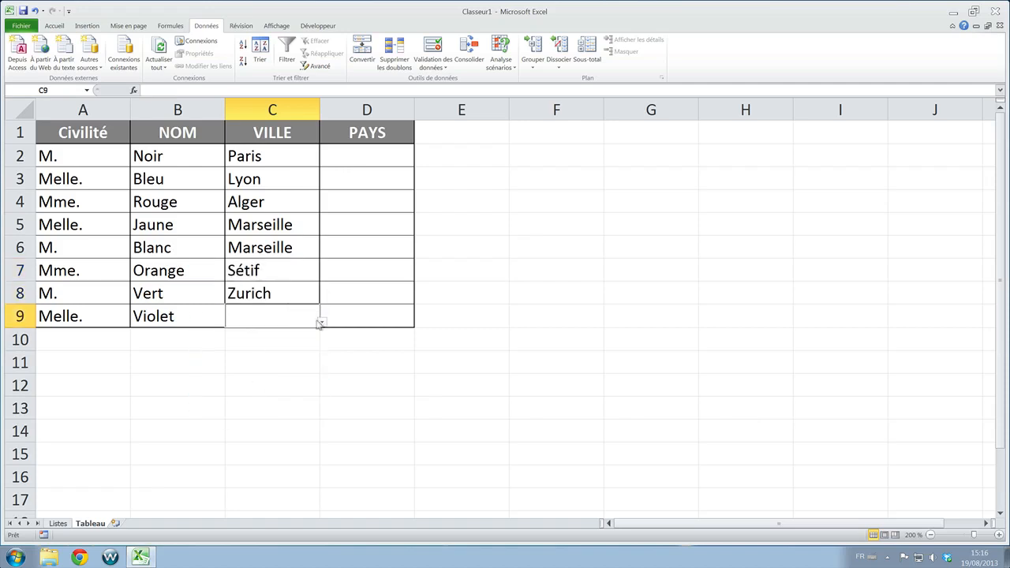
pyautogui.click(322, 322)
pyautogui.click(251, 442)
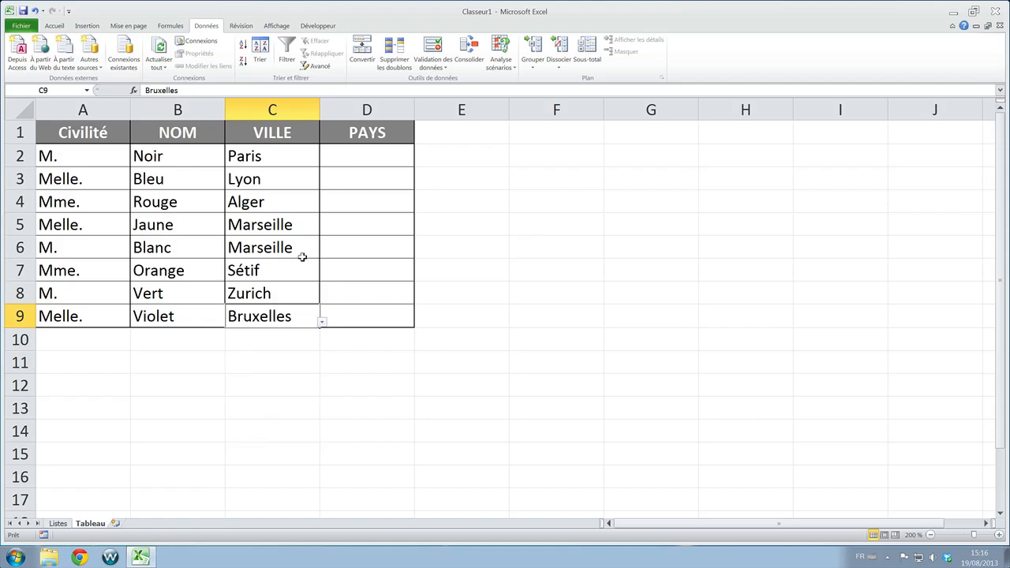
# - Fill the PAYS cells D2 to D5 from their drop-down lists with France, France, Algérie and Suisse
pyautogui.click(408, 161)
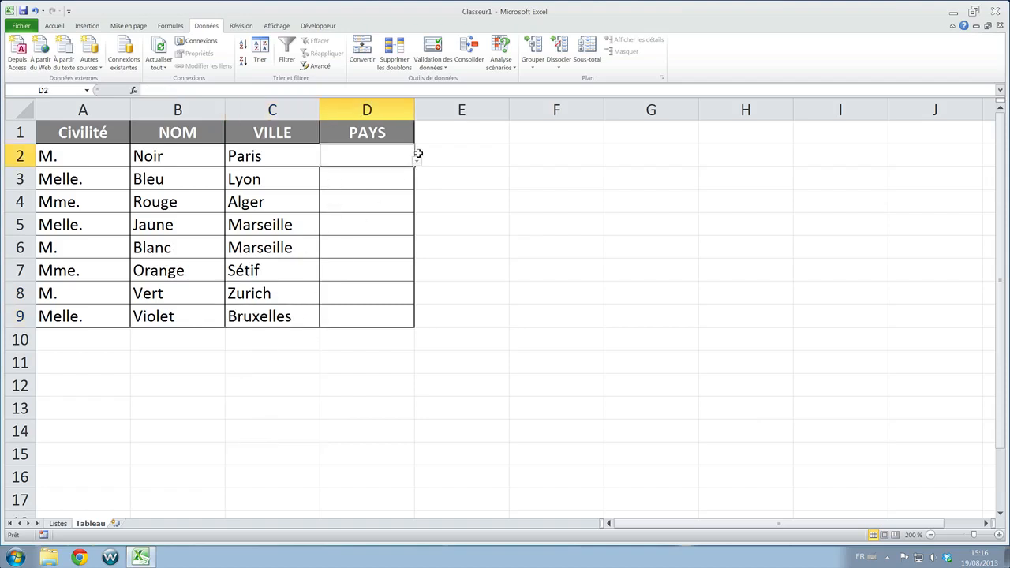
pyautogui.click(416, 160)
pyautogui.click(409, 172)
pyautogui.click(408, 174)
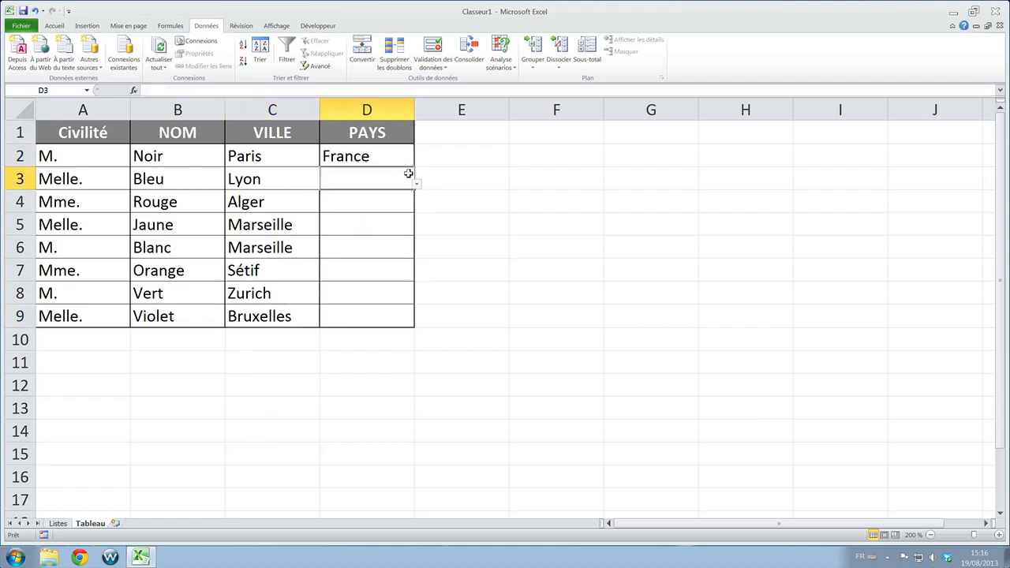
pyautogui.click(417, 184)
pyautogui.click(387, 241)
pyautogui.click(399, 201)
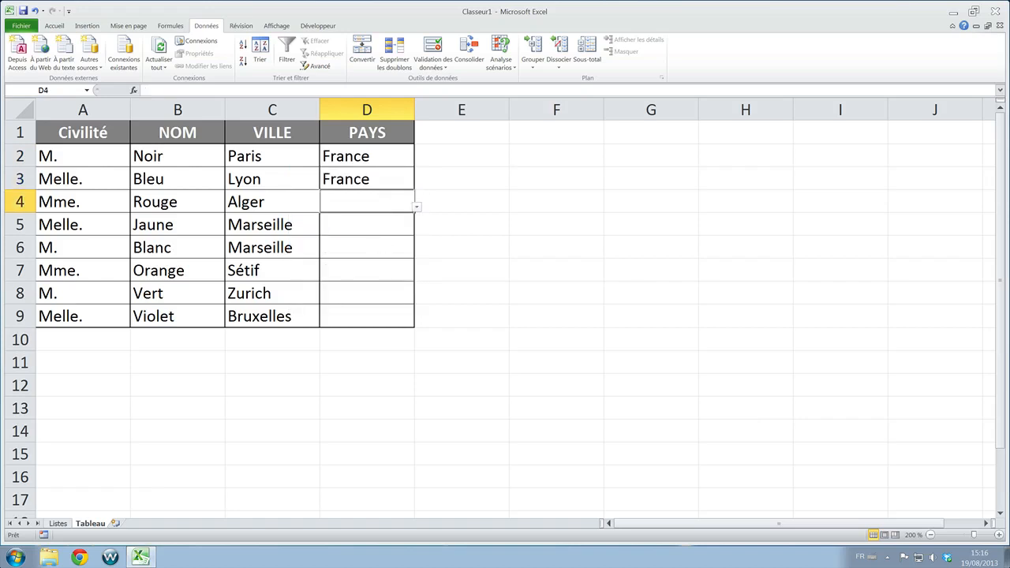
pyautogui.click(416, 206)
pyautogui.click(381, 247)
pyautogui.click(392, 223)
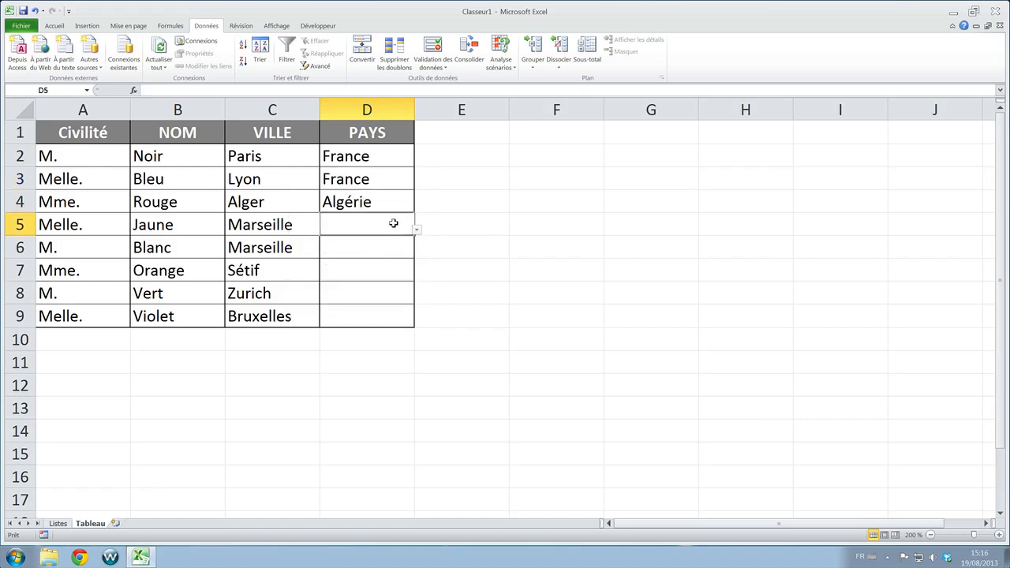
pyautogui.click(417, 228)
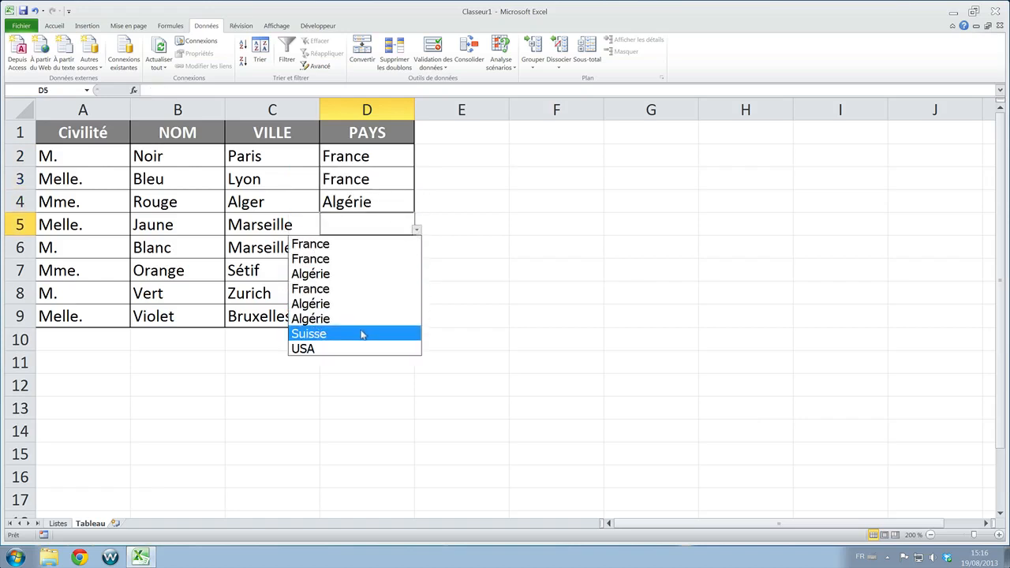
pyautogui.click(361, 334)
# - Choose USA, Algérie, Suisse and Suisse from the drop-down lists of PAYS cells D6 to D9, then select an empty cell outside the table
pyautogui.click(396, 246)
pyautogui.click(417, 251)
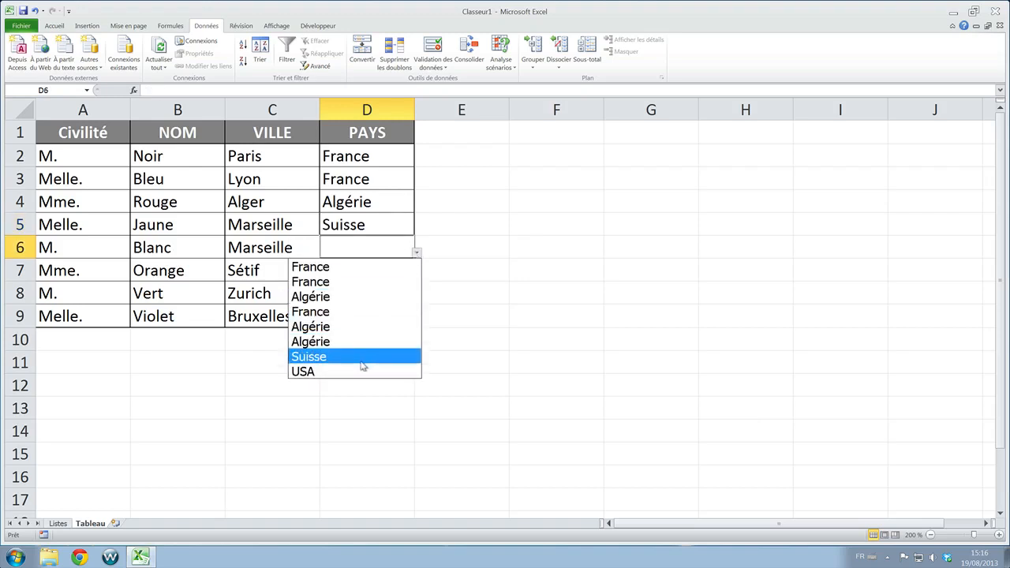
pyautogui.click(359, 371)
pyautogui.click(407, 270)
pyautogui.click(417, 275)
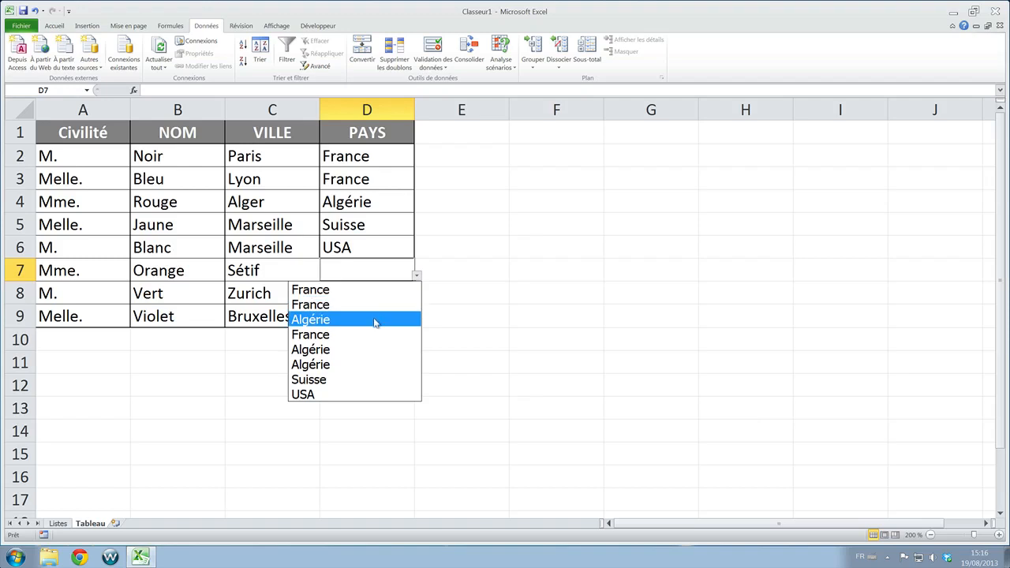
pyautogui.click(375, 318)
pyautogui.click(390, 292)
pyautogui.click(416, 298)
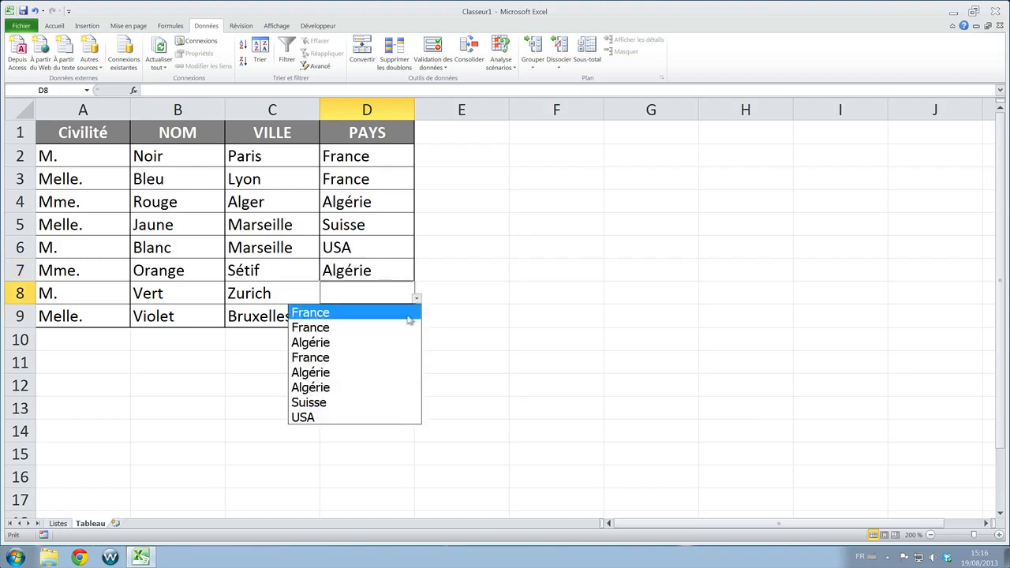
pyautogui.click(387, 402)
pyautogui.click(404, 315)
pyautogui.click(415, 323)
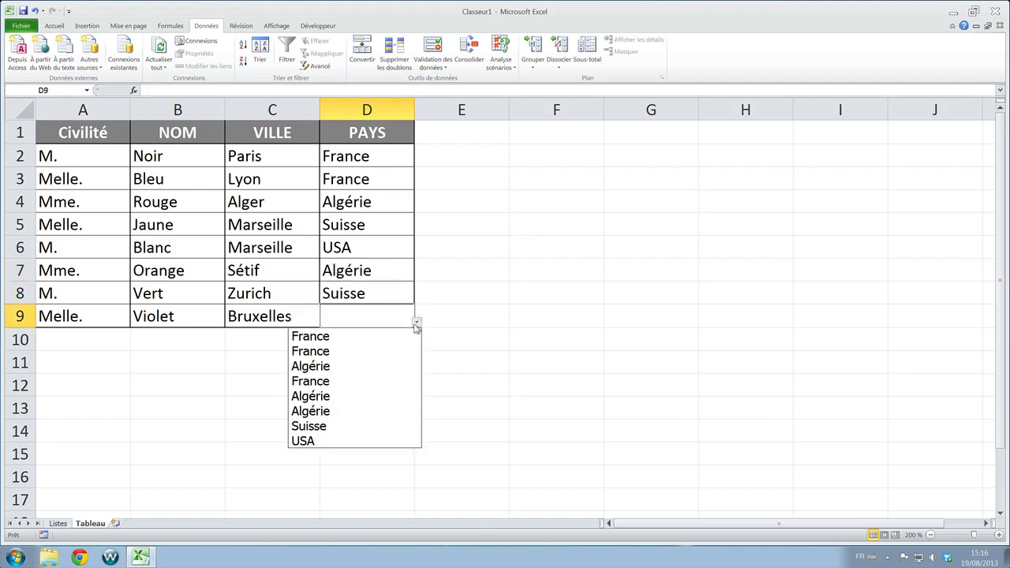
pyautogui.click(392, 426)
pyautogui.click(472, 179)
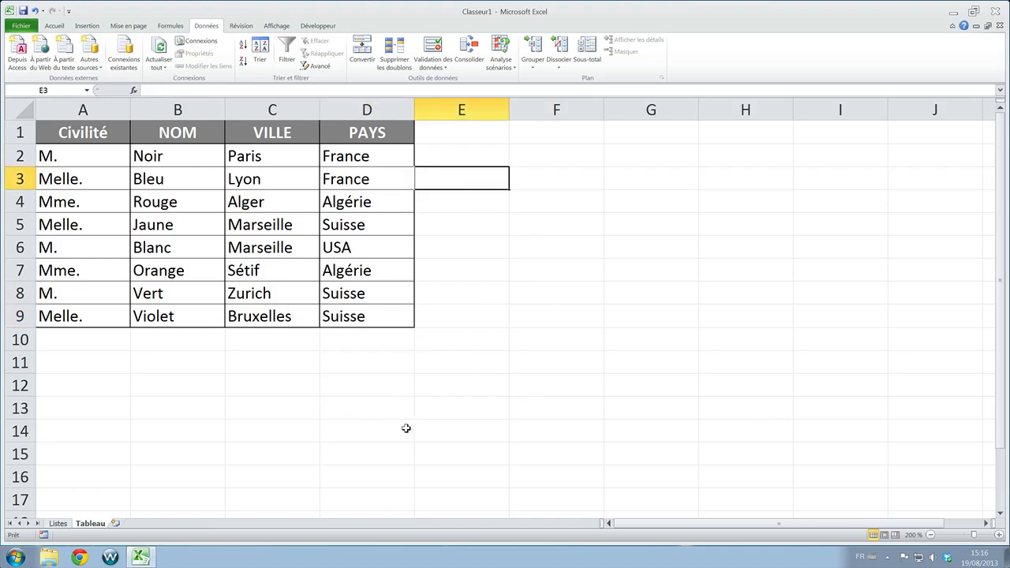
pyautogui.click(417, 368)
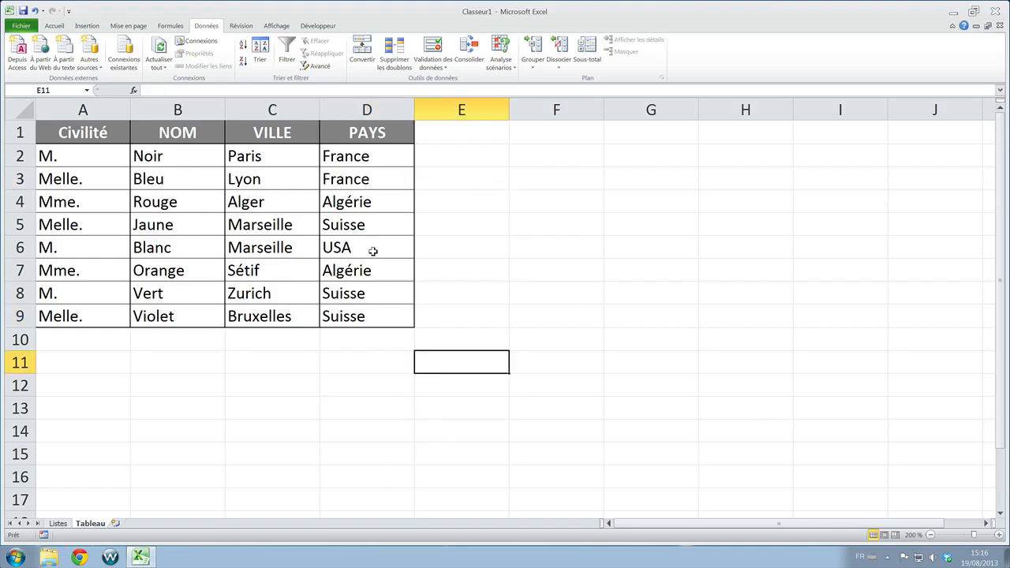